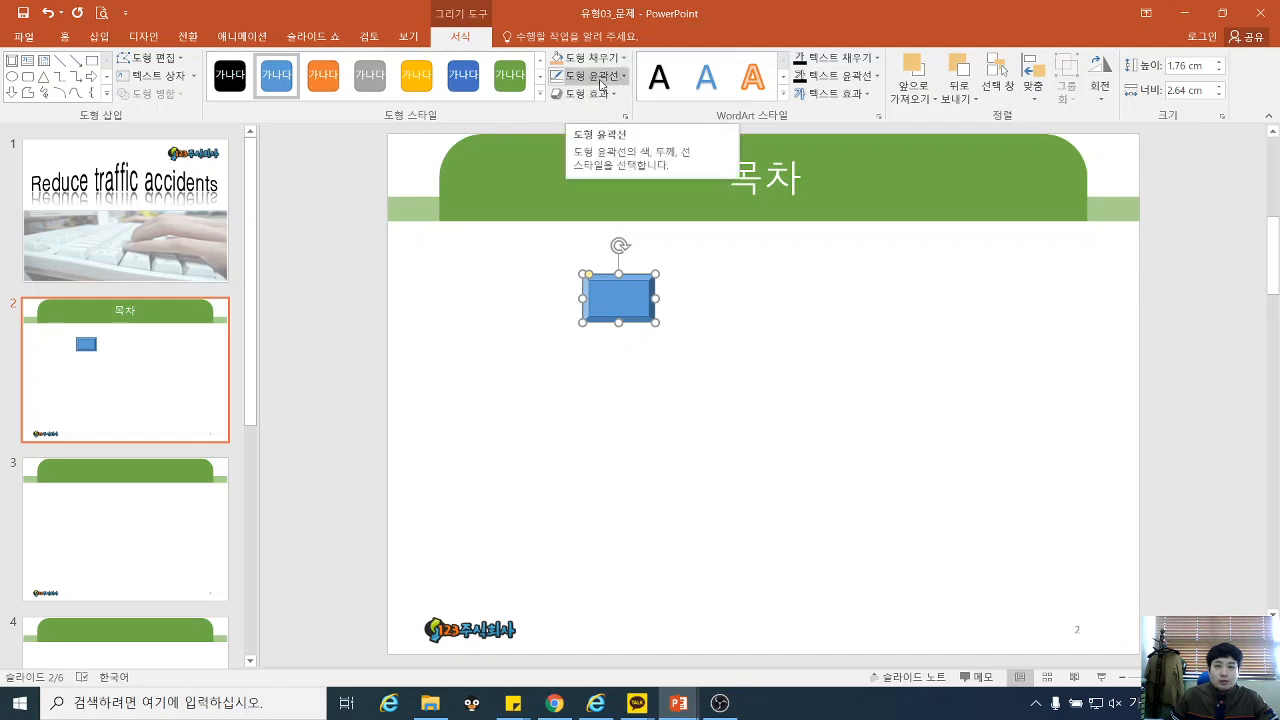
- Remove the bevel shape's outline and fill it with 주황, 강조 2, using the finished slide in 유형03_완성 as reference
click(623, 77)
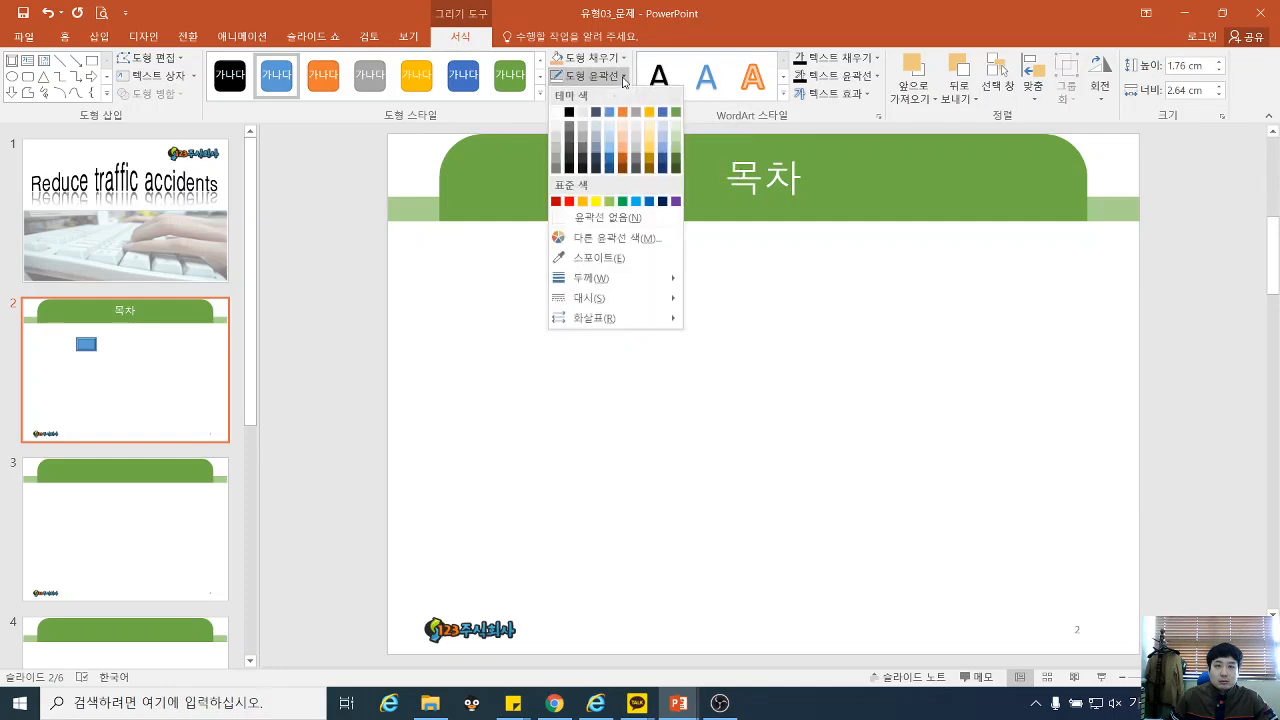
click(643, 219)
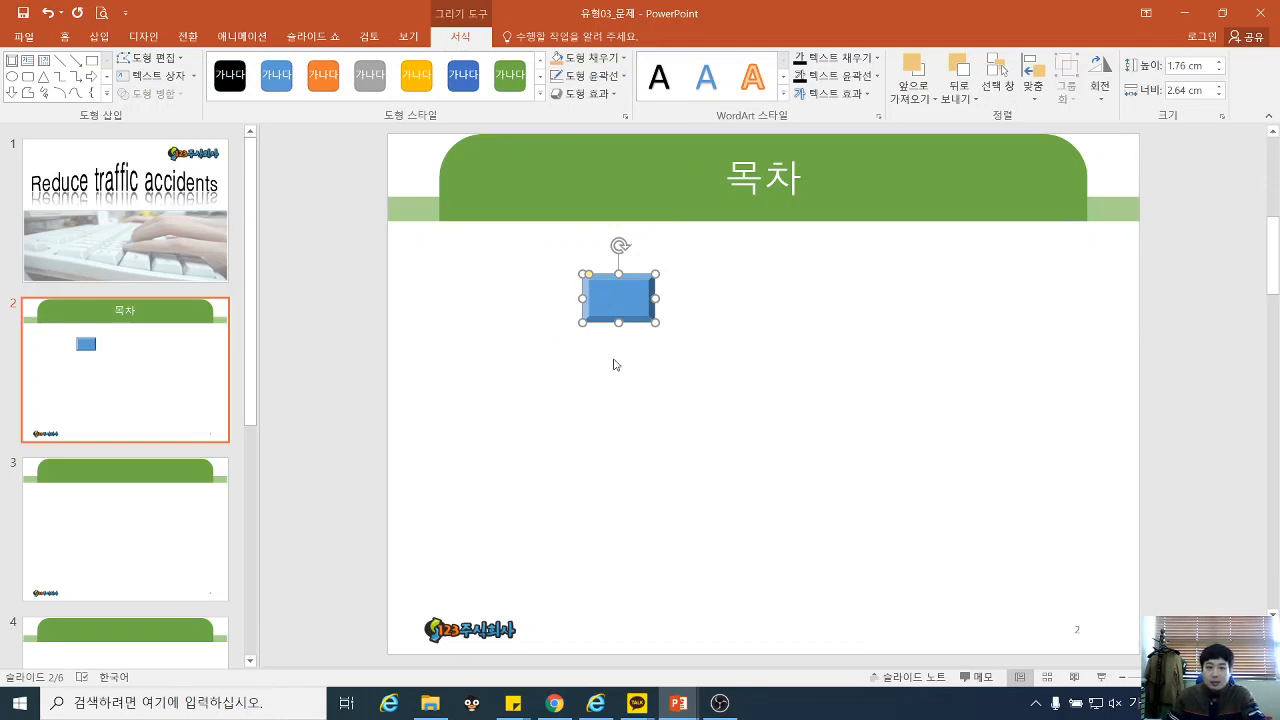
mouse_move(679, 703)
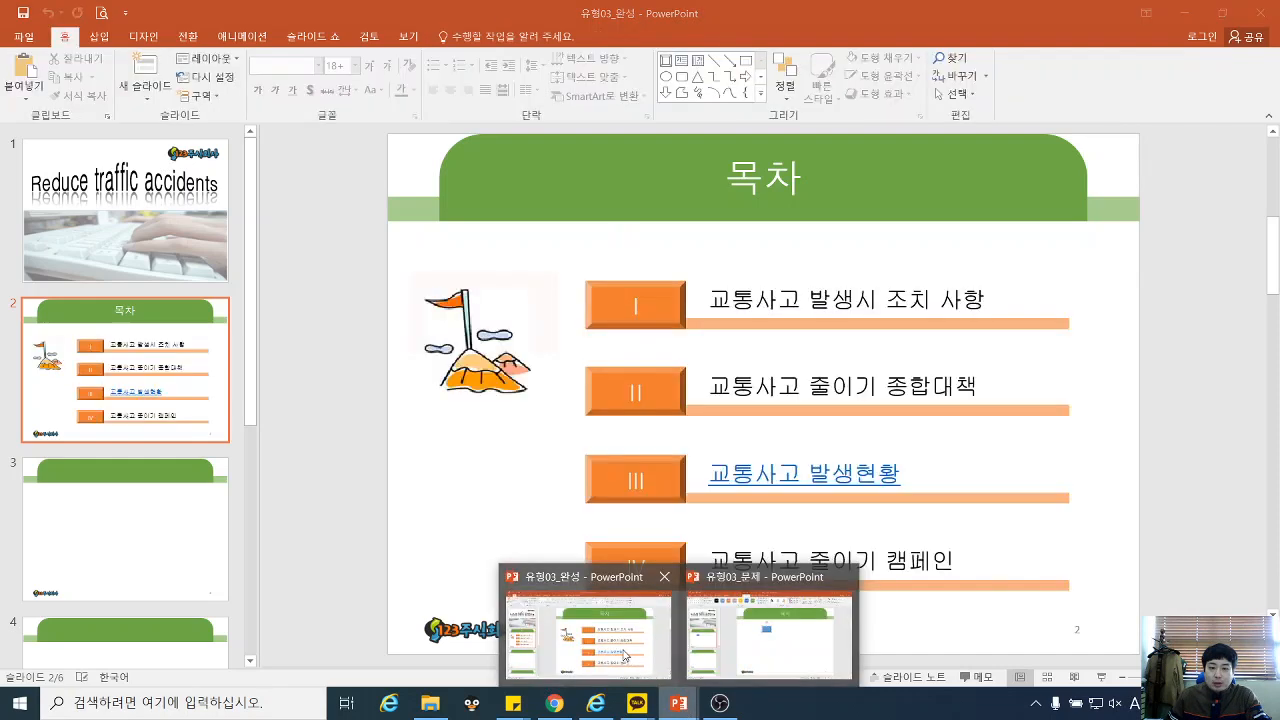
click(624, 655)
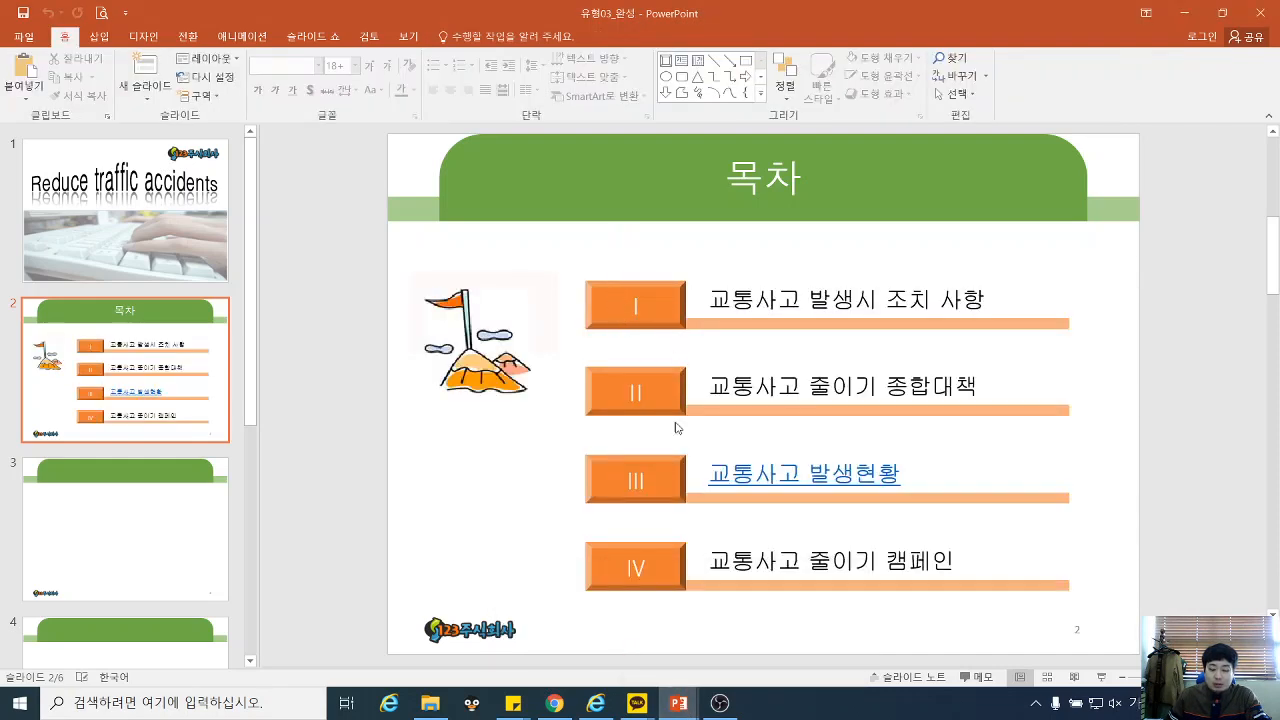
mouse_move(690, 710)
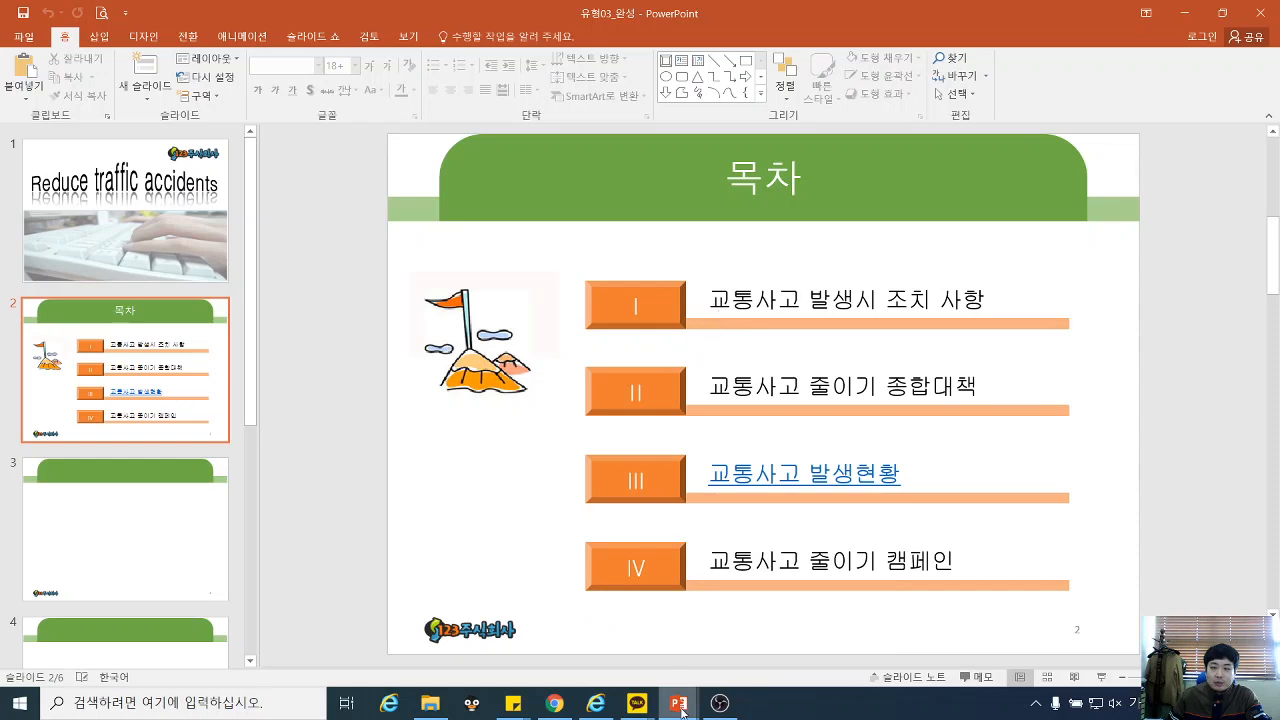
click(765, 648)
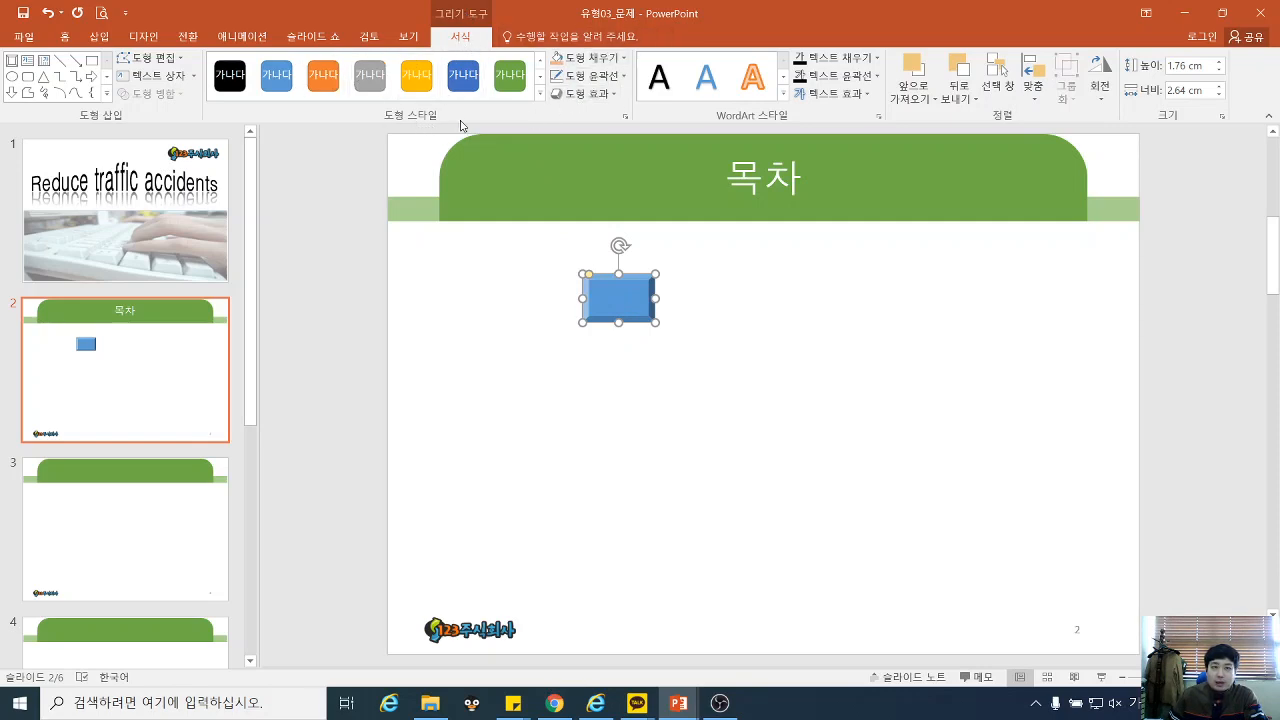
click(623, 58)
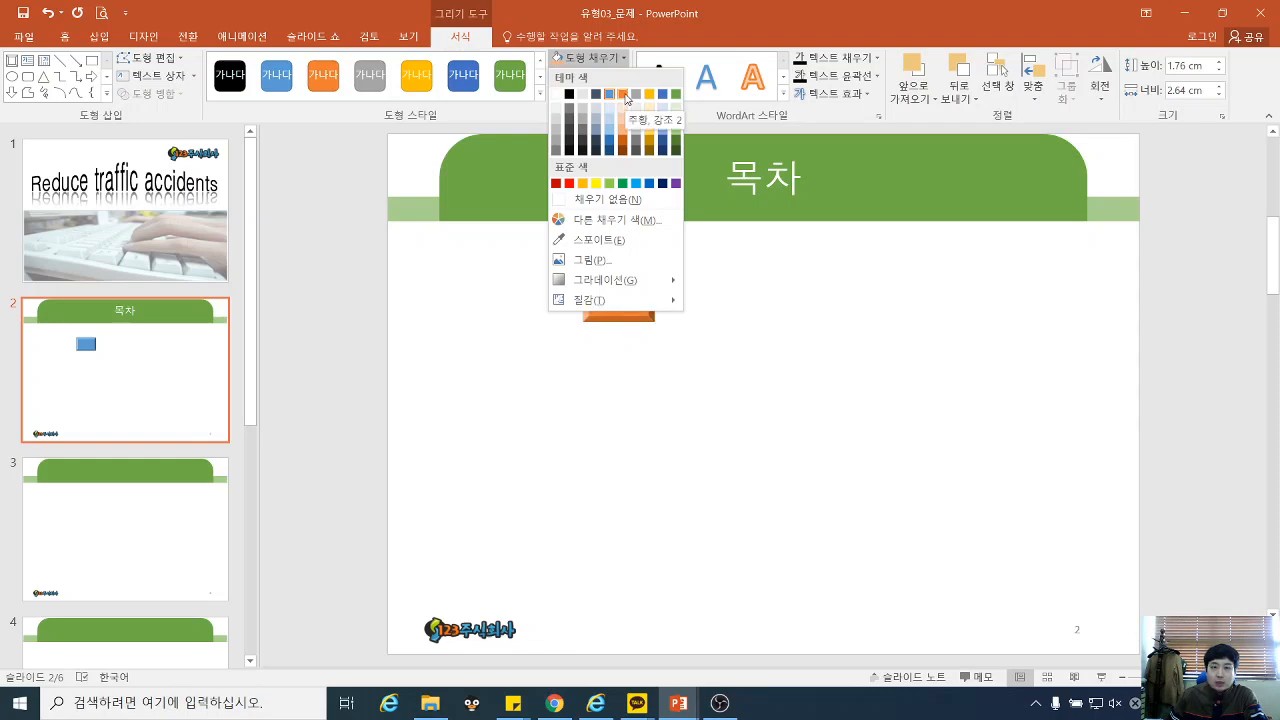
click(623, 94)
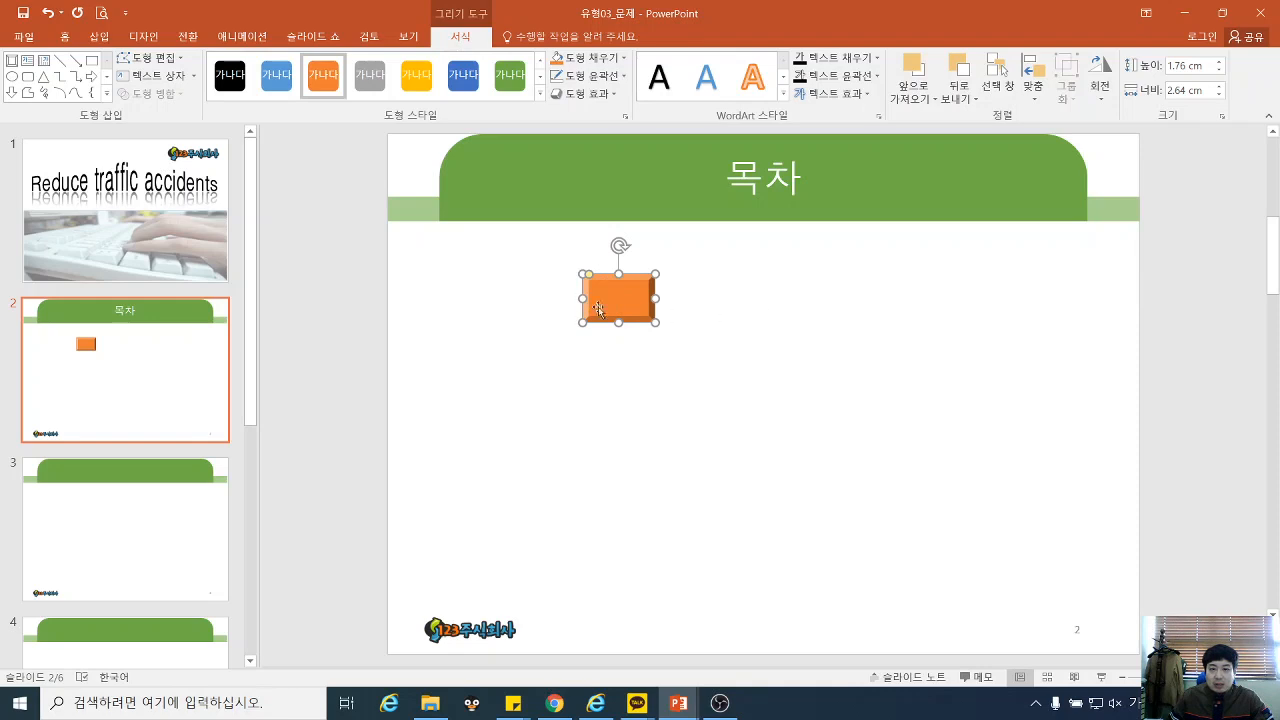
- Compare the orange bevel with the finished 목차 slide in 유형03_완성 and return to 유형03_문제
mouse_move(678, 703)
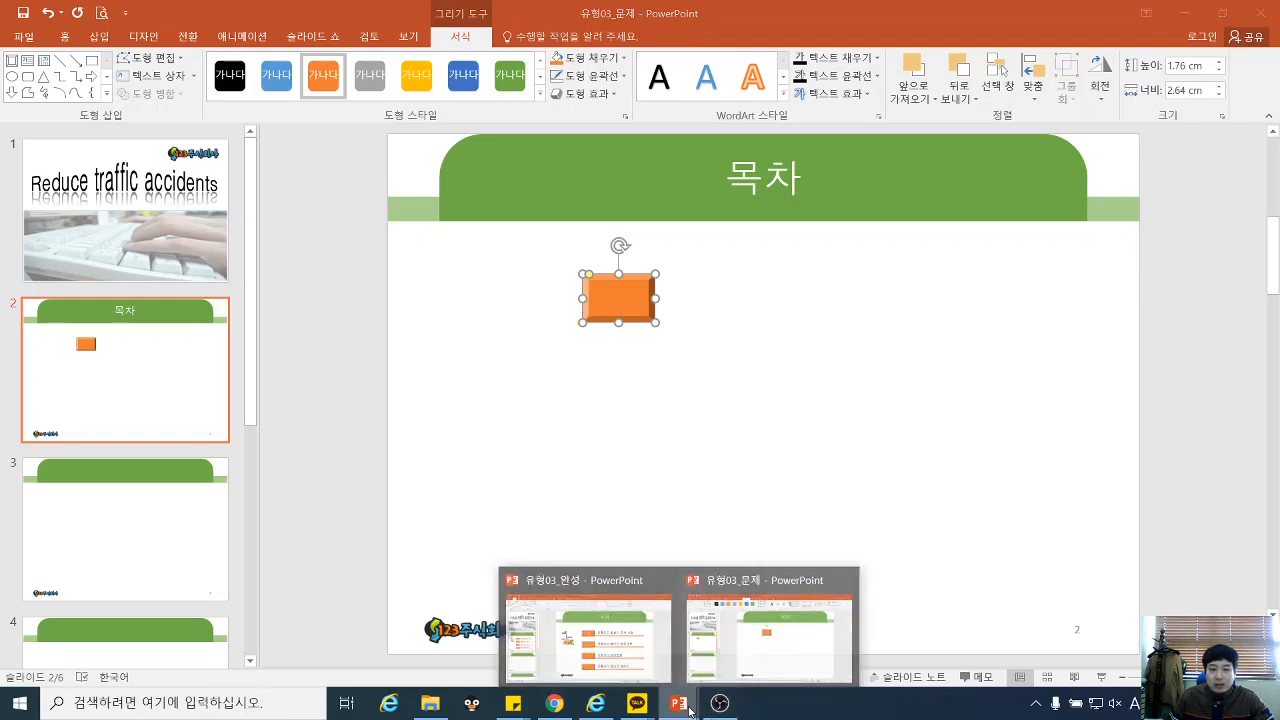
click(622, 652)
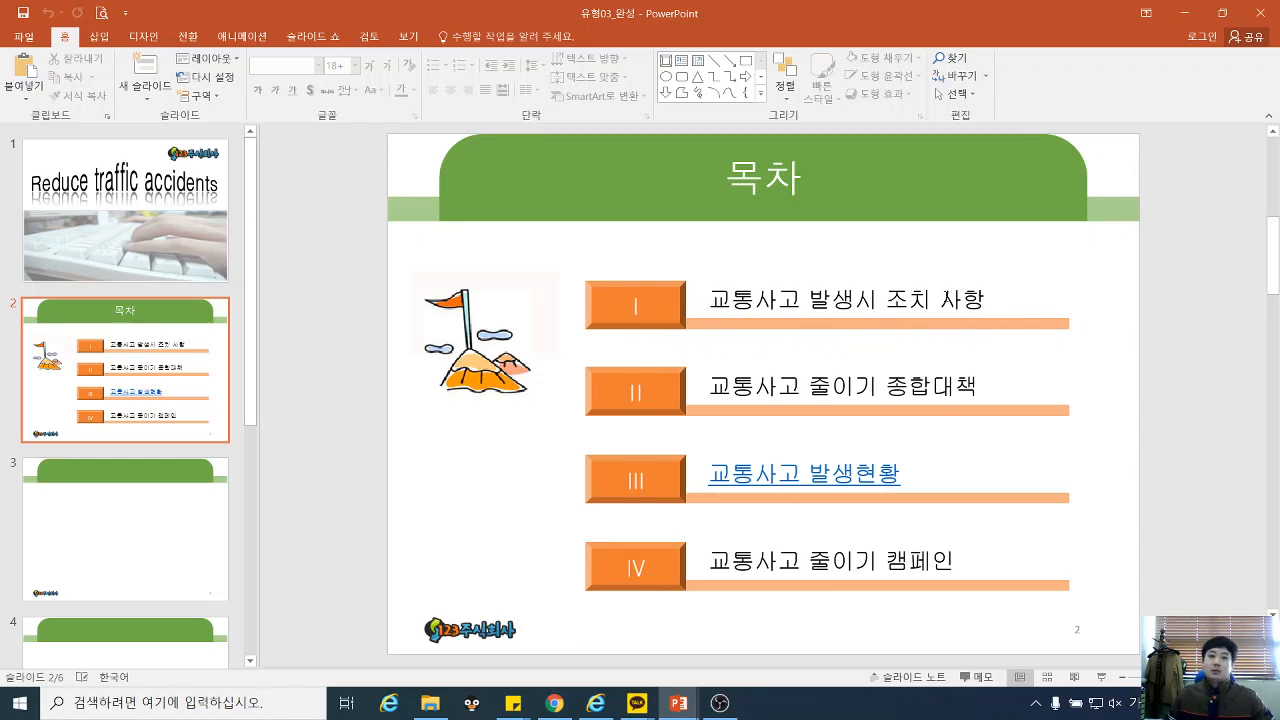
click(679, 703)
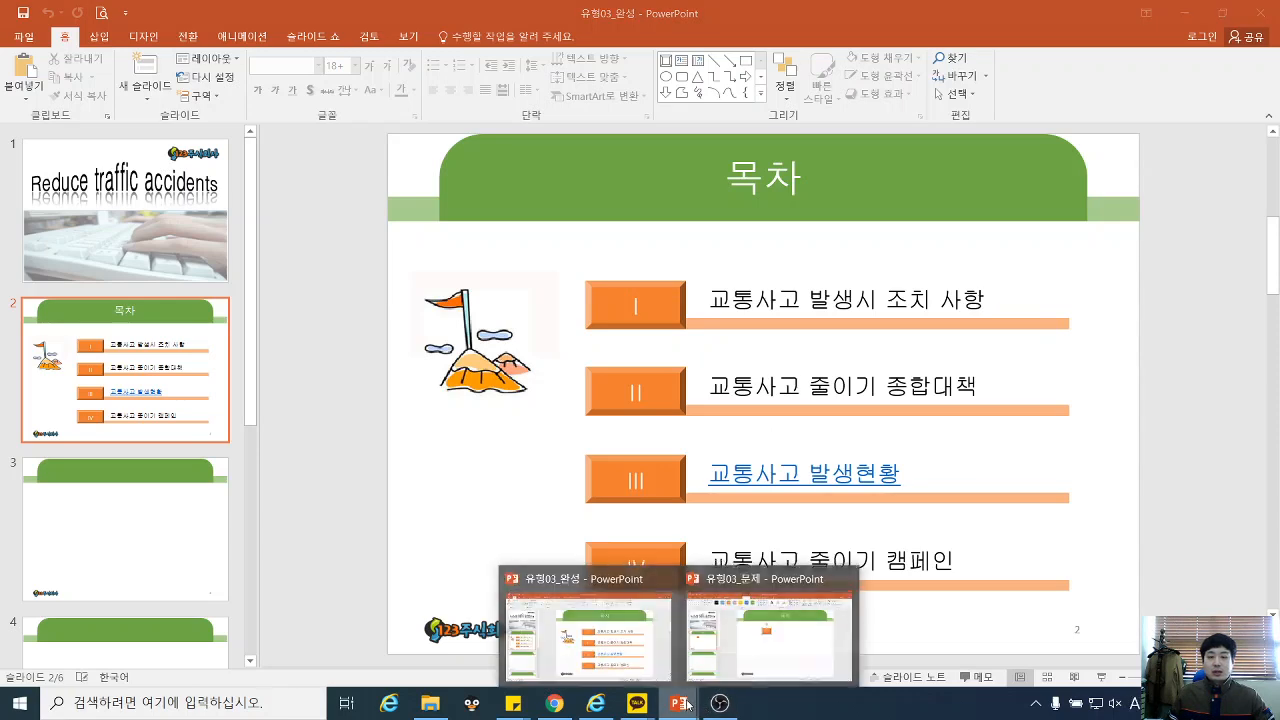
click(783, 658)
click(720, 303)
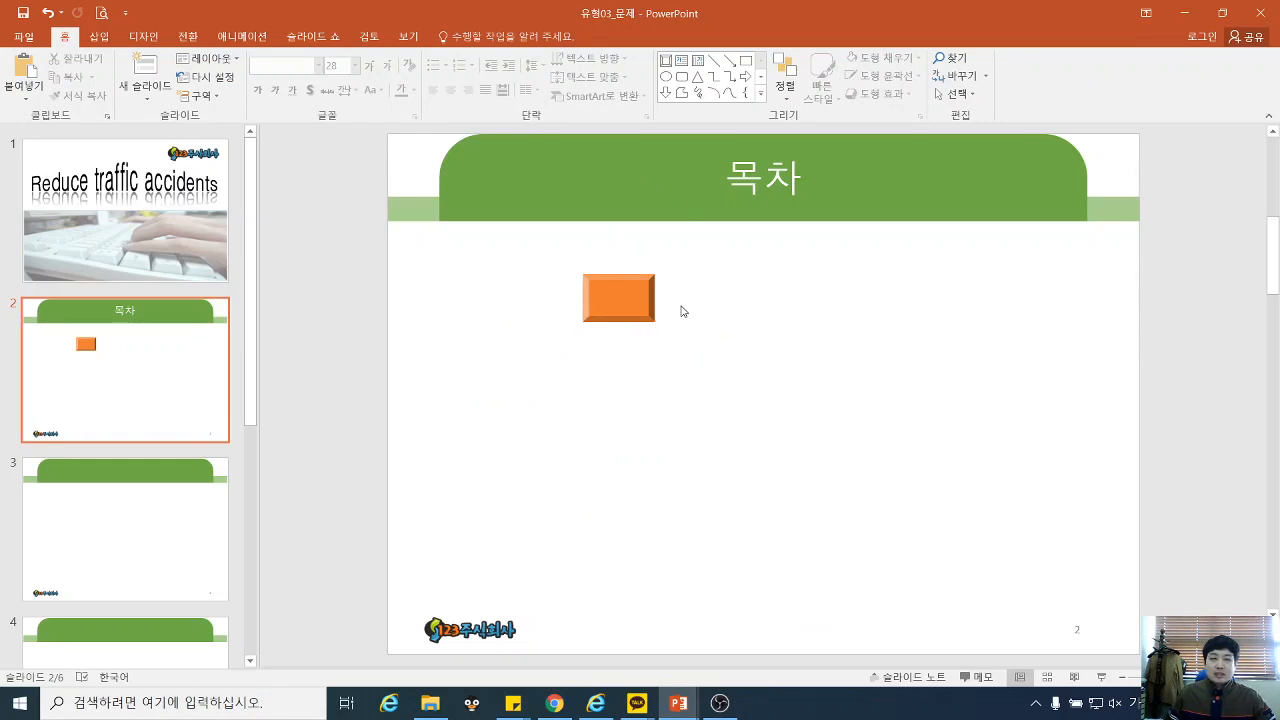
- Draw a thin rectangle about 18.49 cm wide and 0.51 cm high, running from the bevel's left side along its lower edge
click(104, 37)
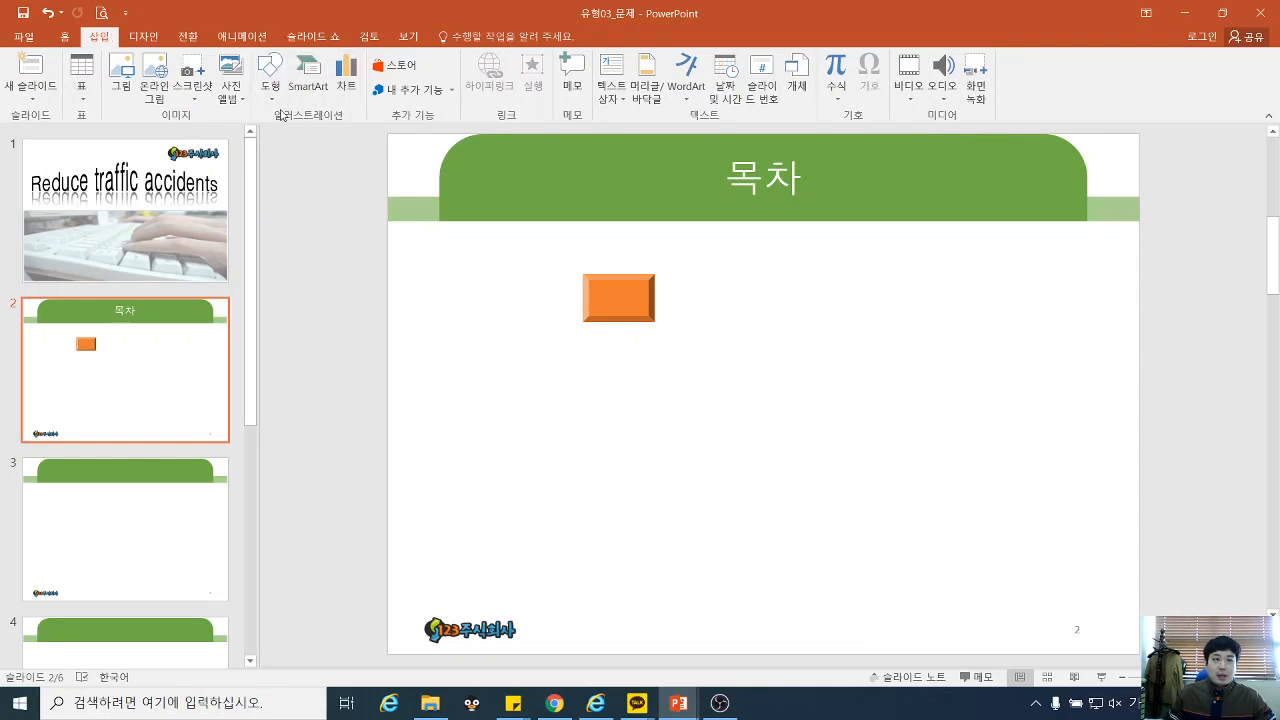
click(271, 95)
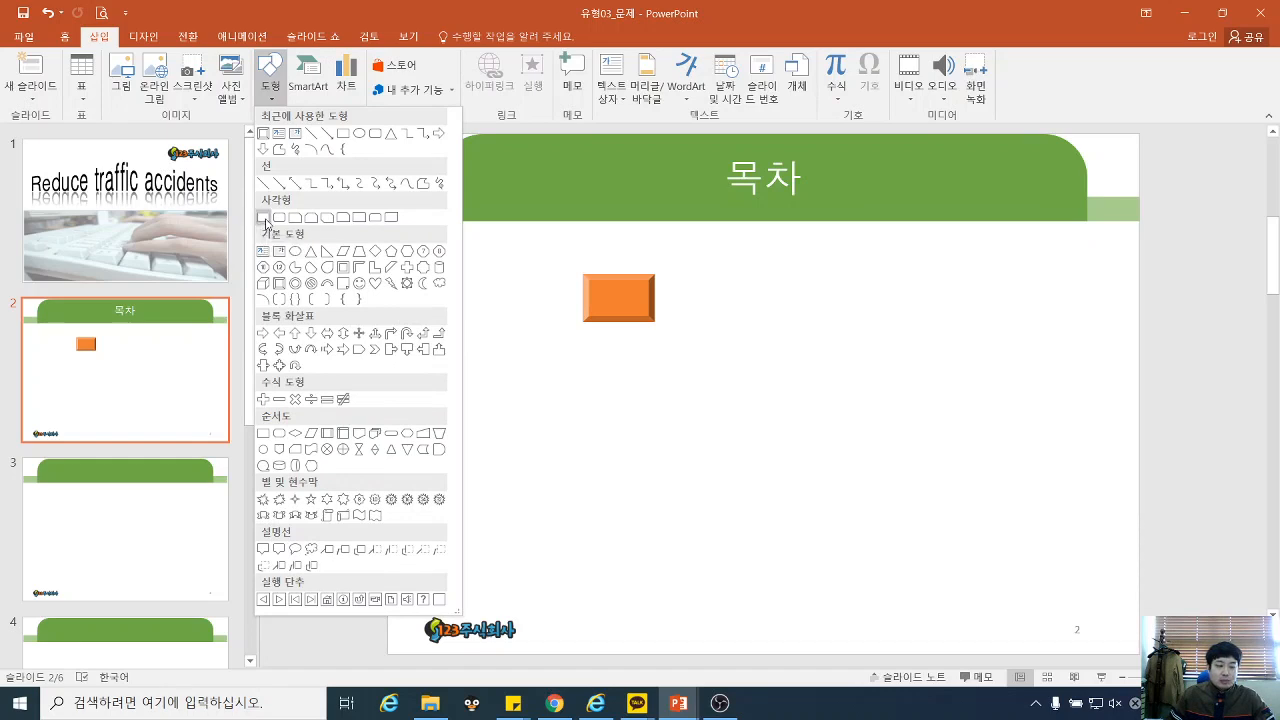
click(264, 218)
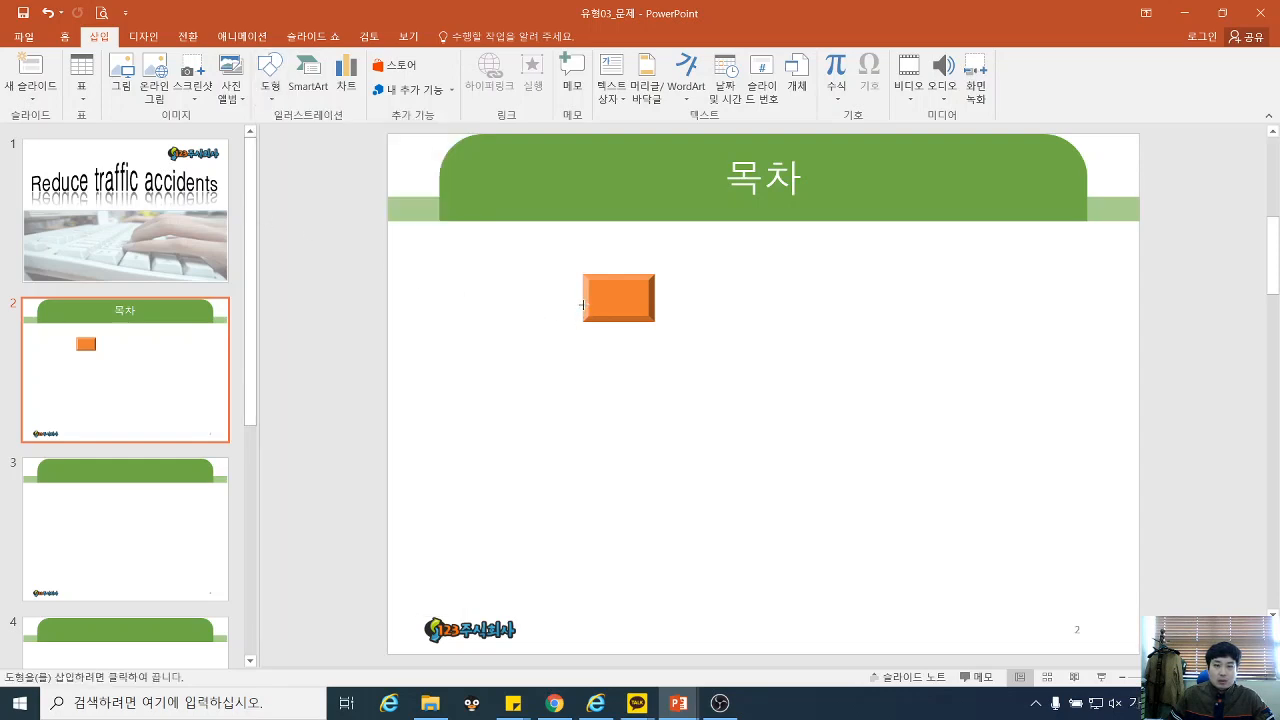
drag(582, 305, 1090, 319)
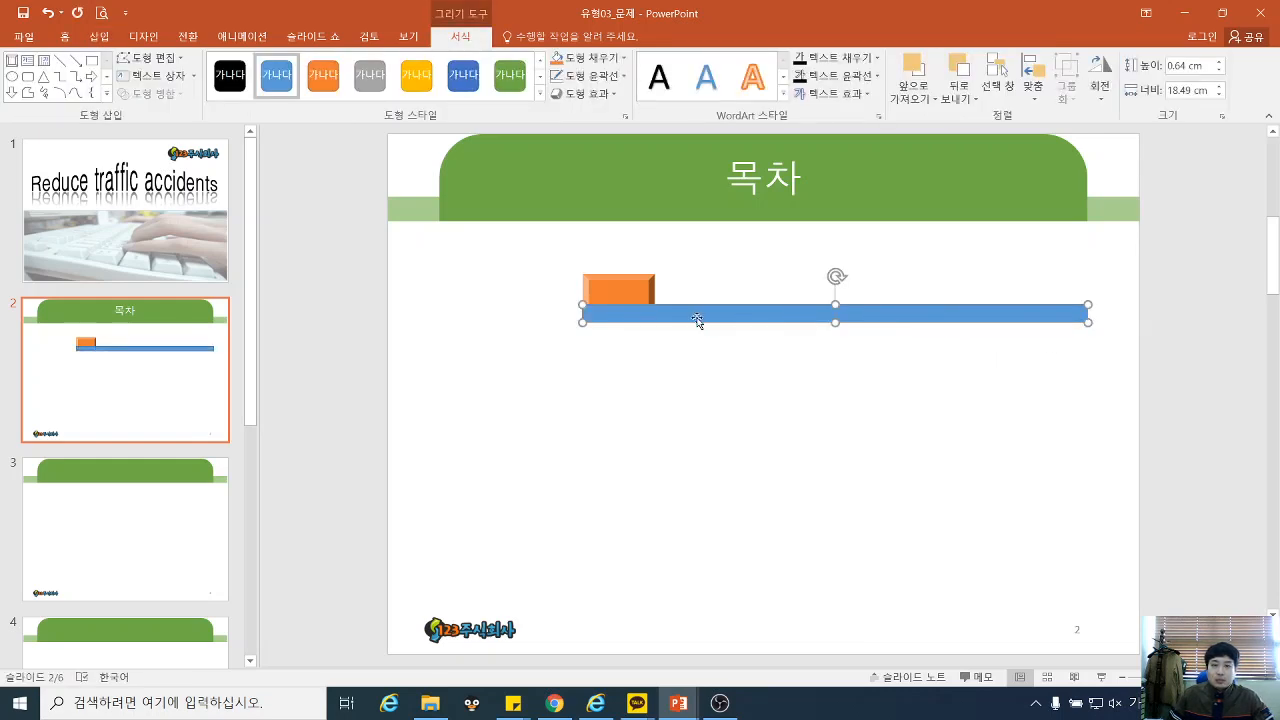
drag(836, 301, 836, 305)
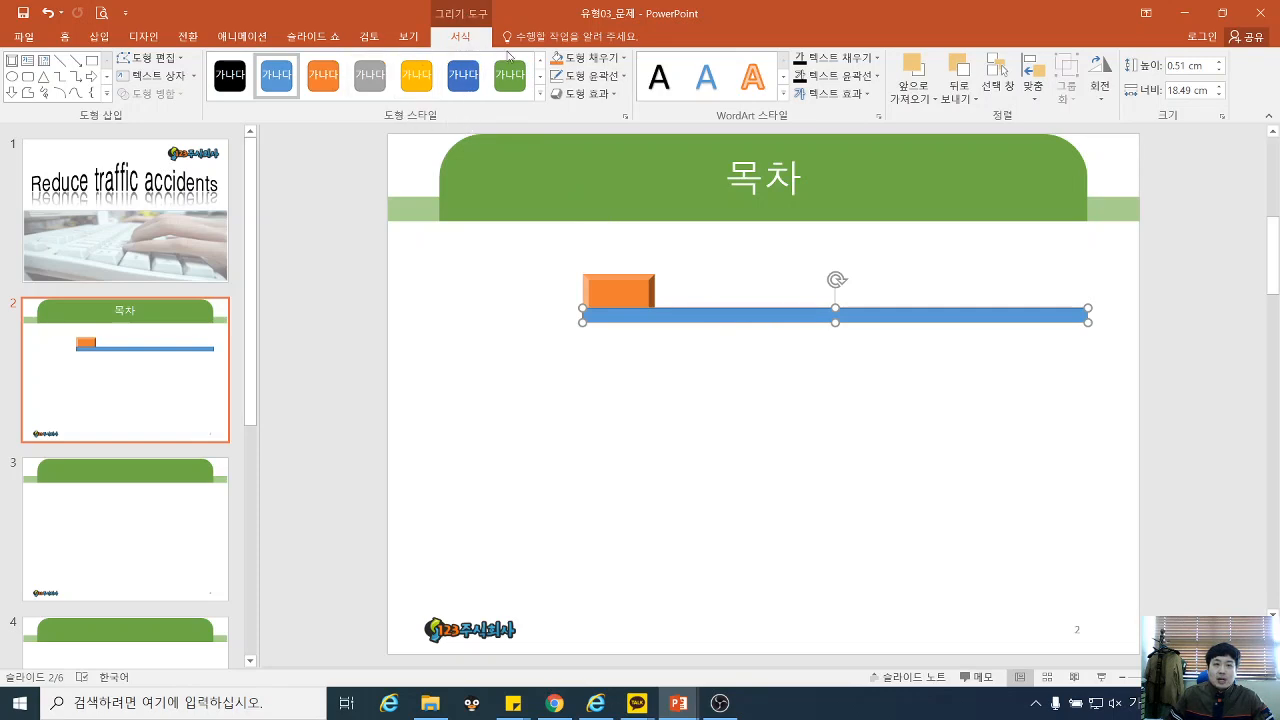
- Fill the thin bar with 주황, 강조 2, 40% 더 밝게 and compare it with the finished slide in 유형03_완성
click(621, 62)
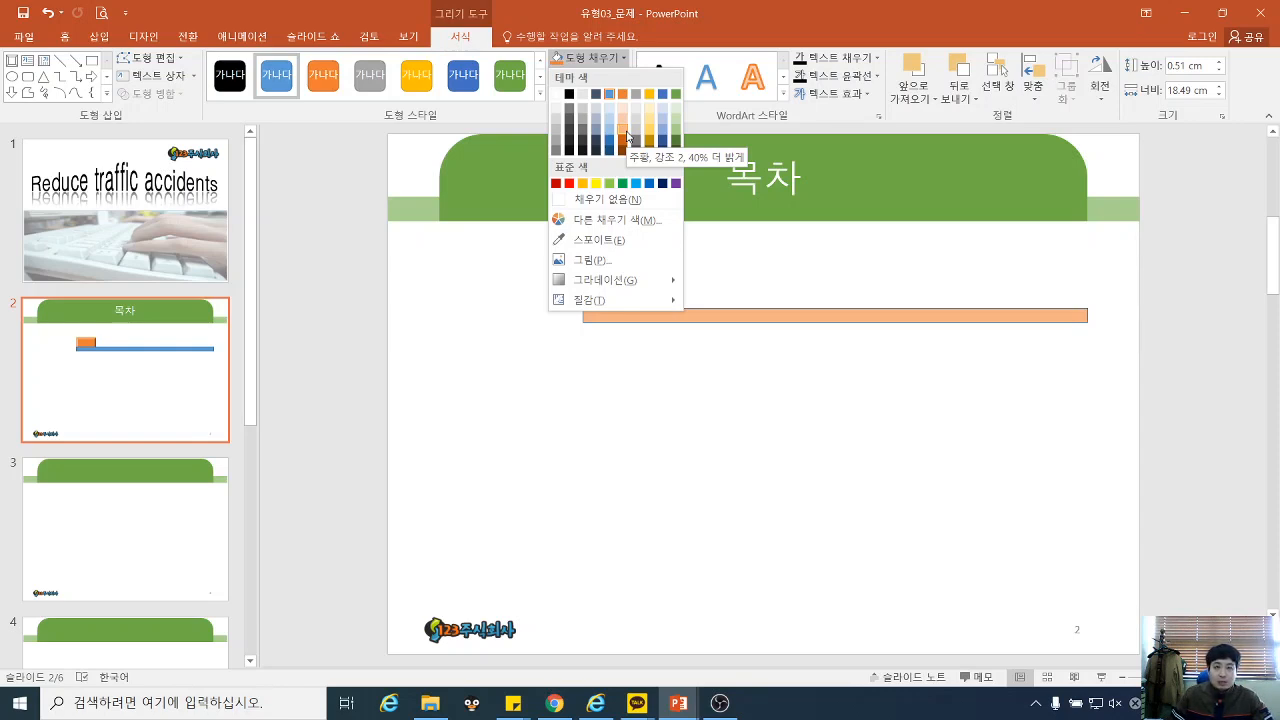
click(627, 135)
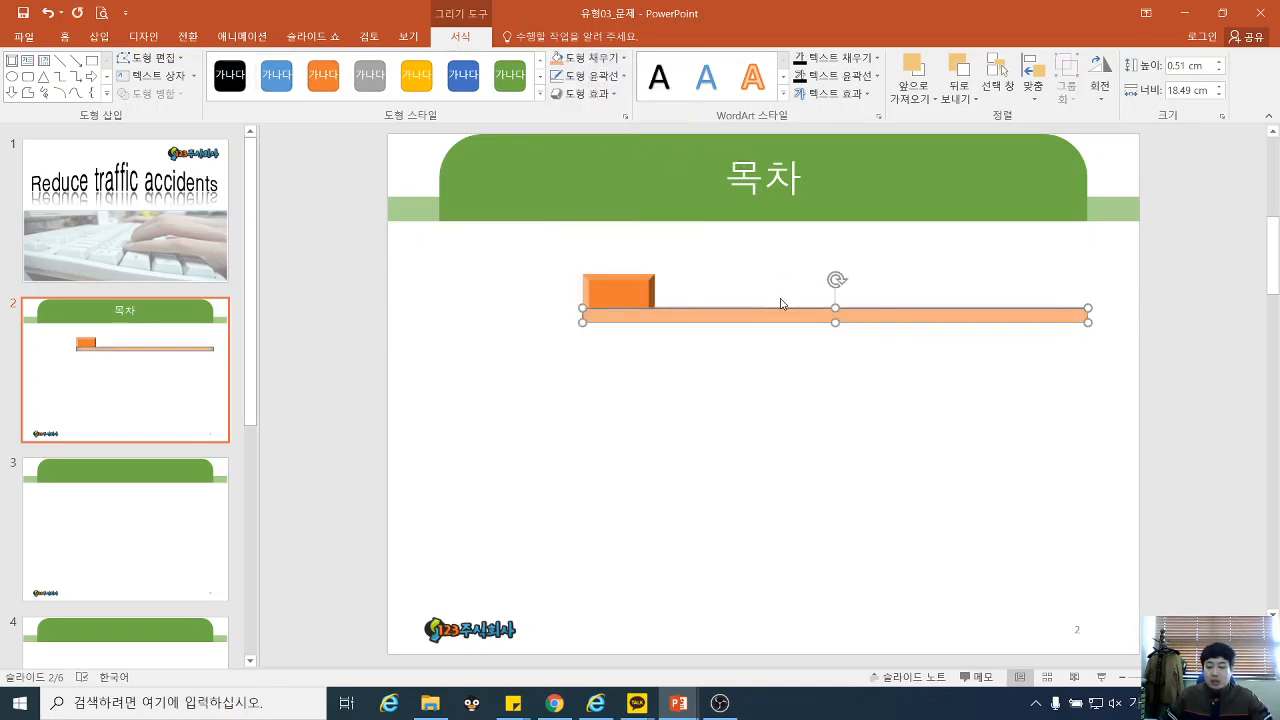
mouse_move(678, 703)
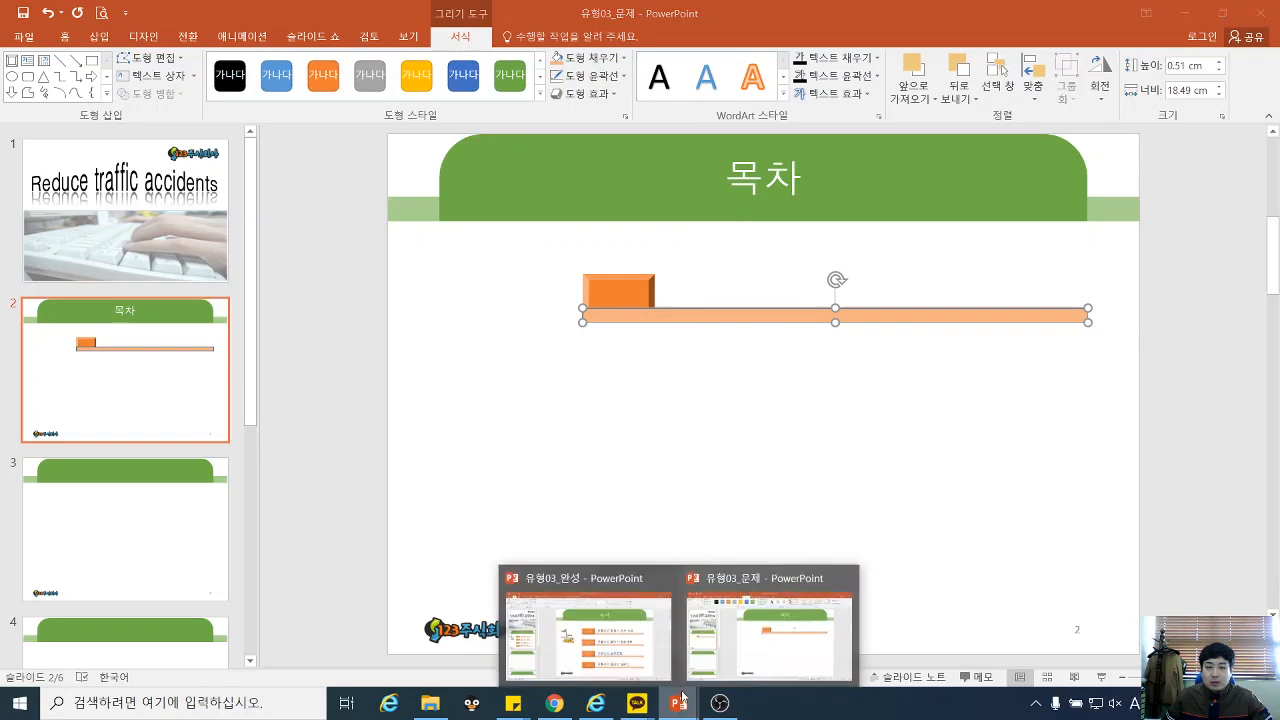
click(620, 645)
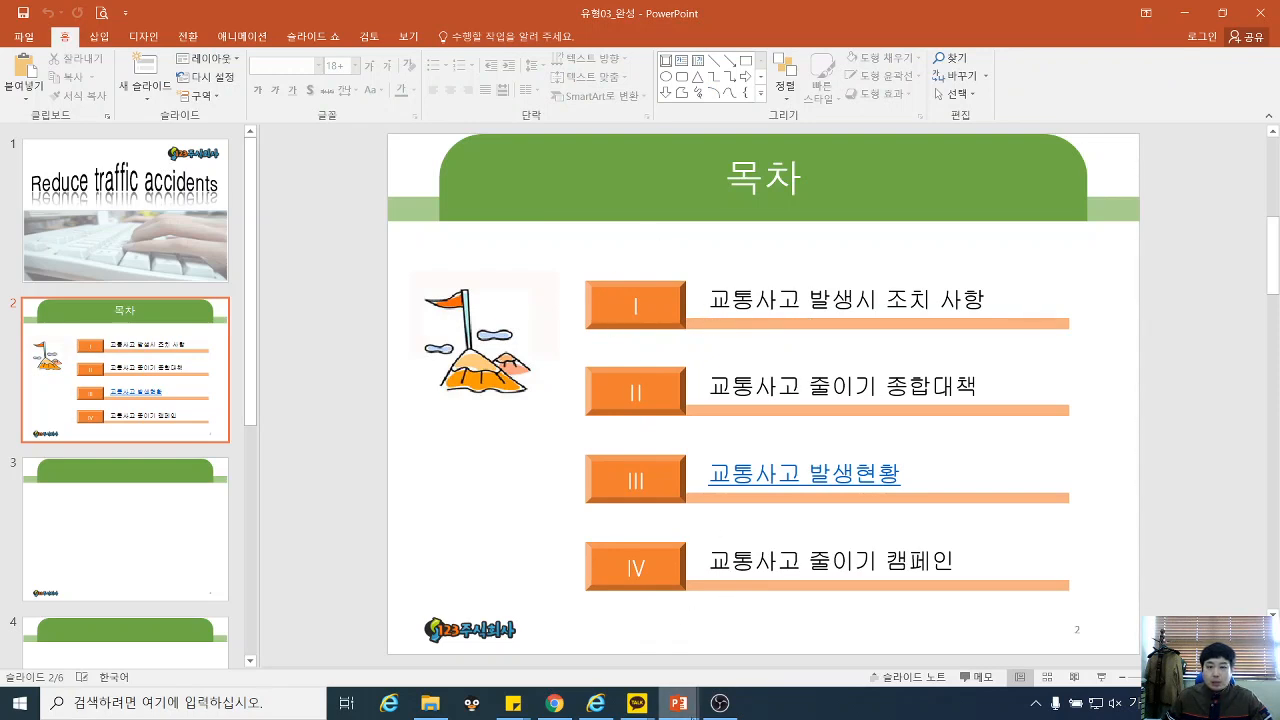
mouse_move(678, 703)
click(745, 640)
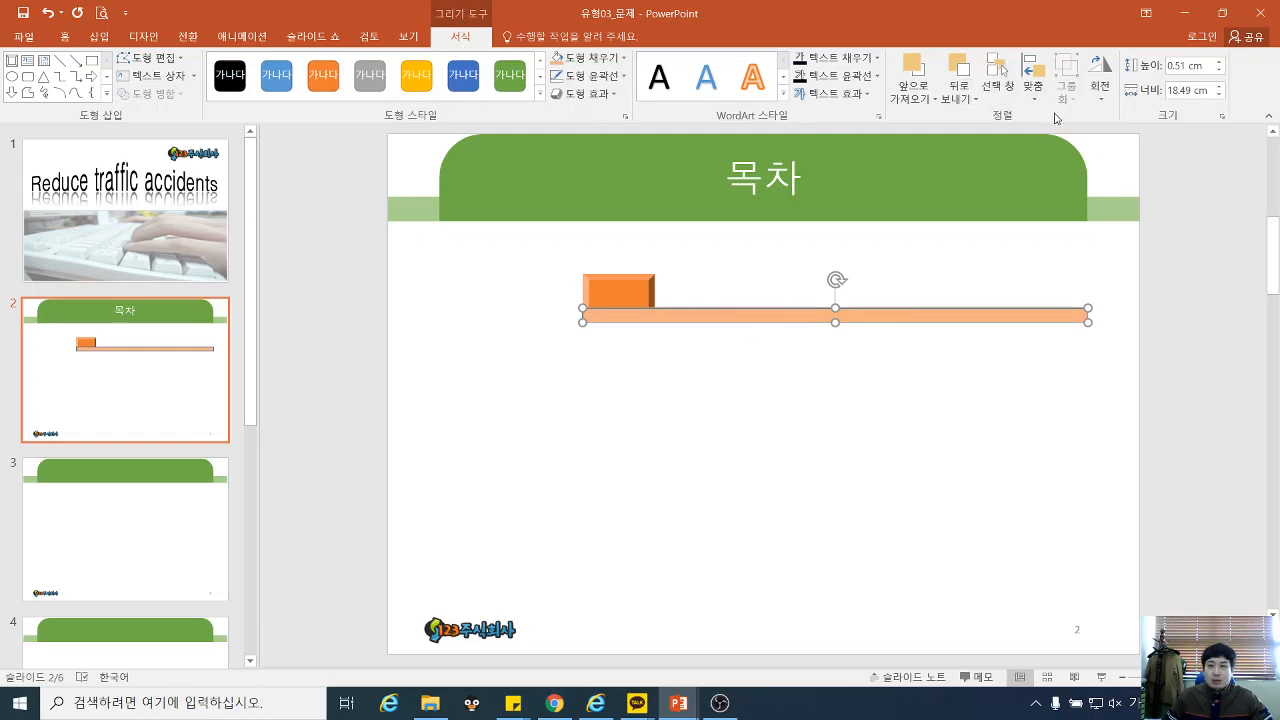
- Try sending the thin bar backward behind the bevel, and undo that change
click(970, 104)
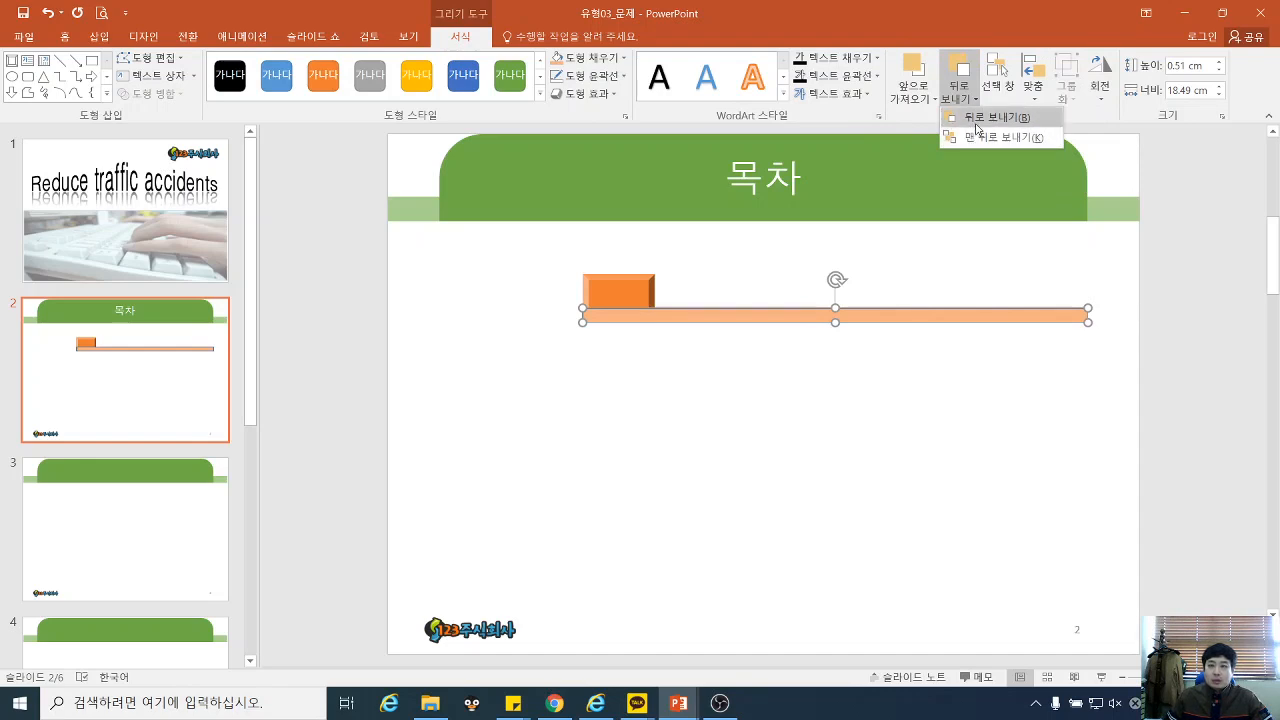
click(978, 126)
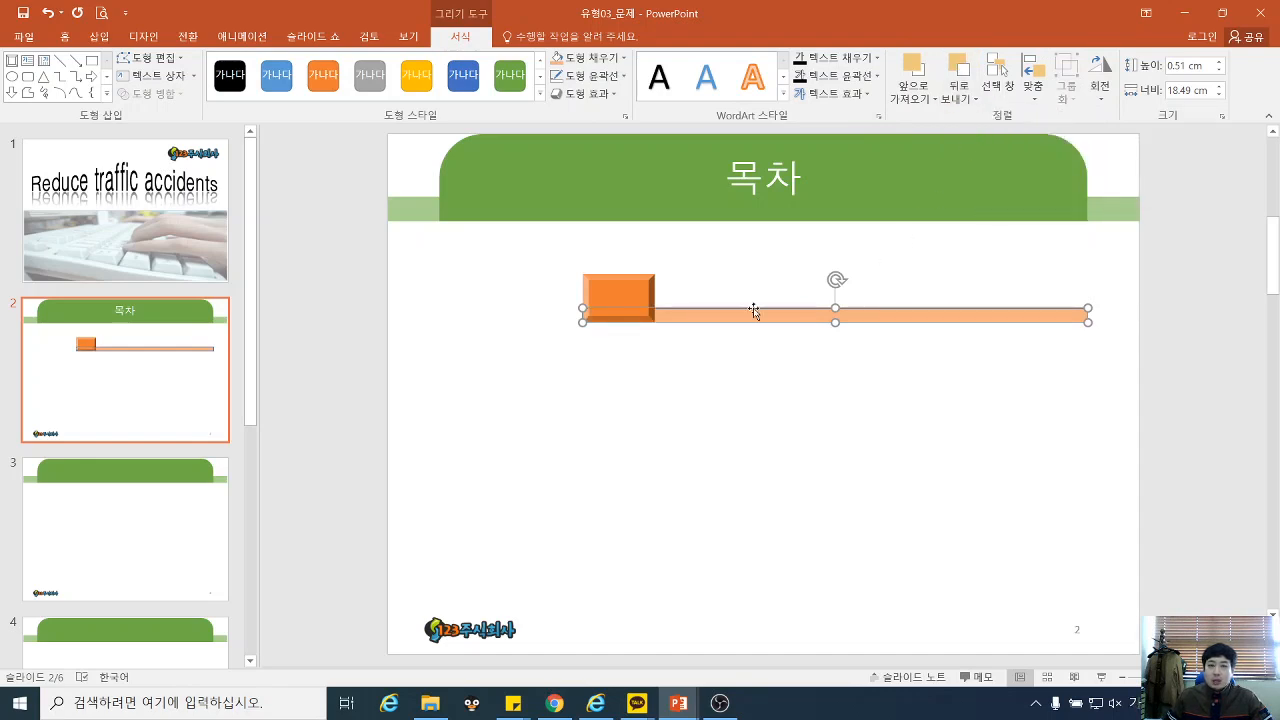
click(47, 13)
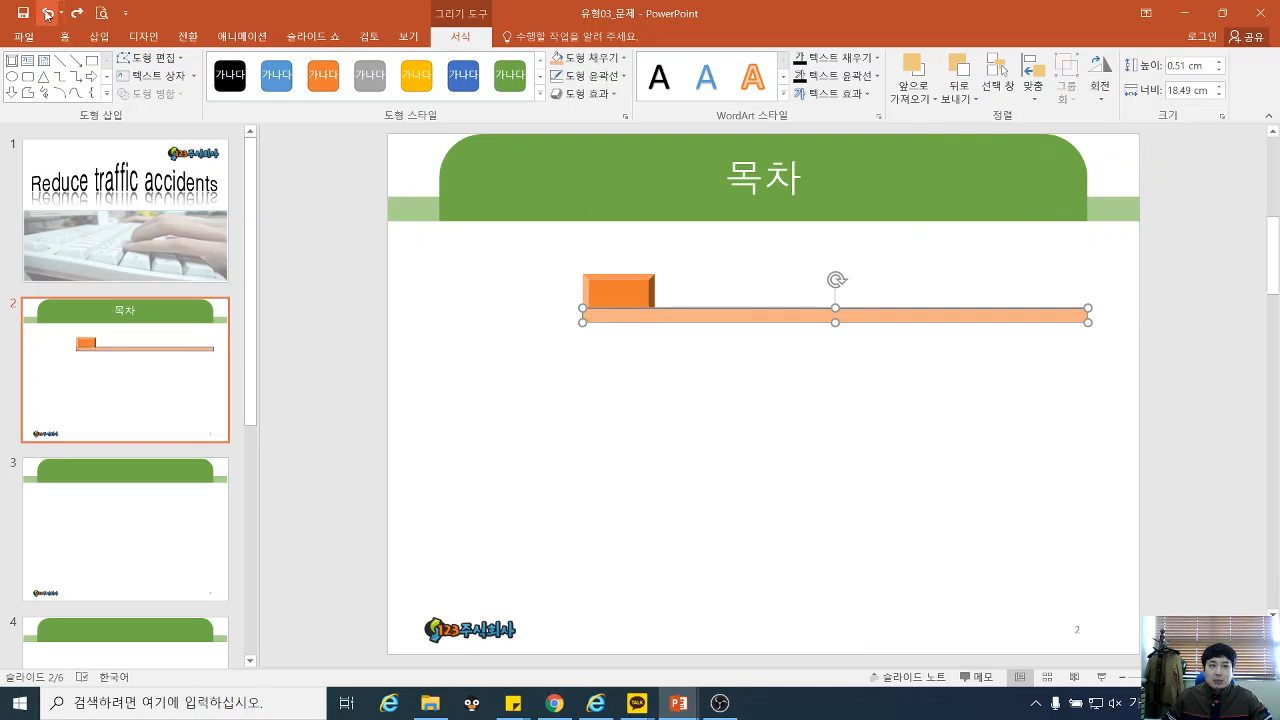
- Bring the orange bevel forward so it sits in front of the thin bar
click(621, 289)
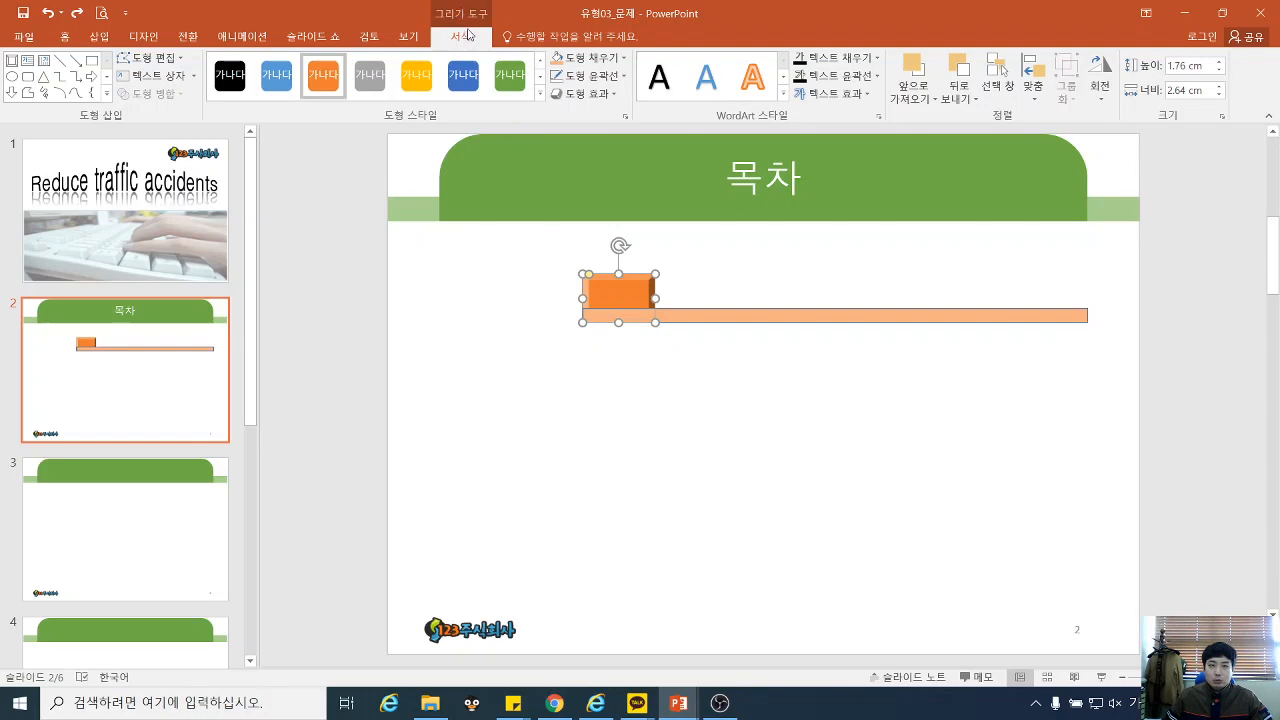
click(914, 105)
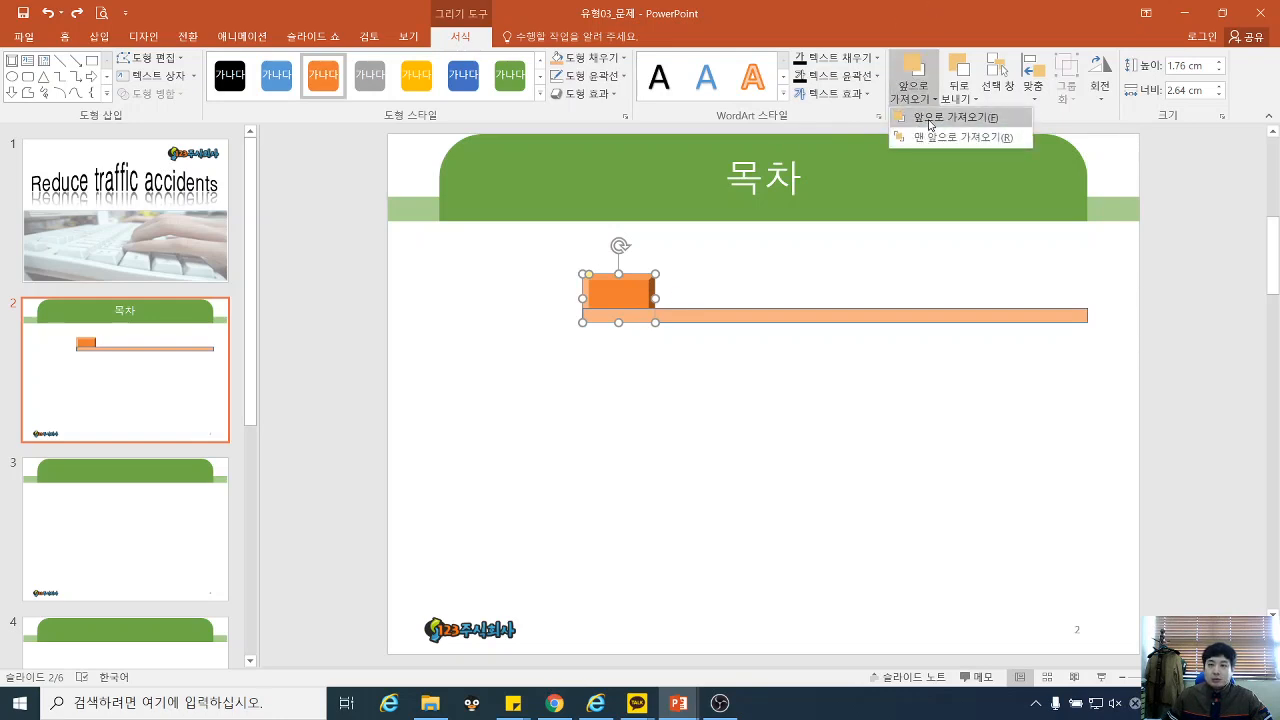
click(929, 119)
click(777, 279)
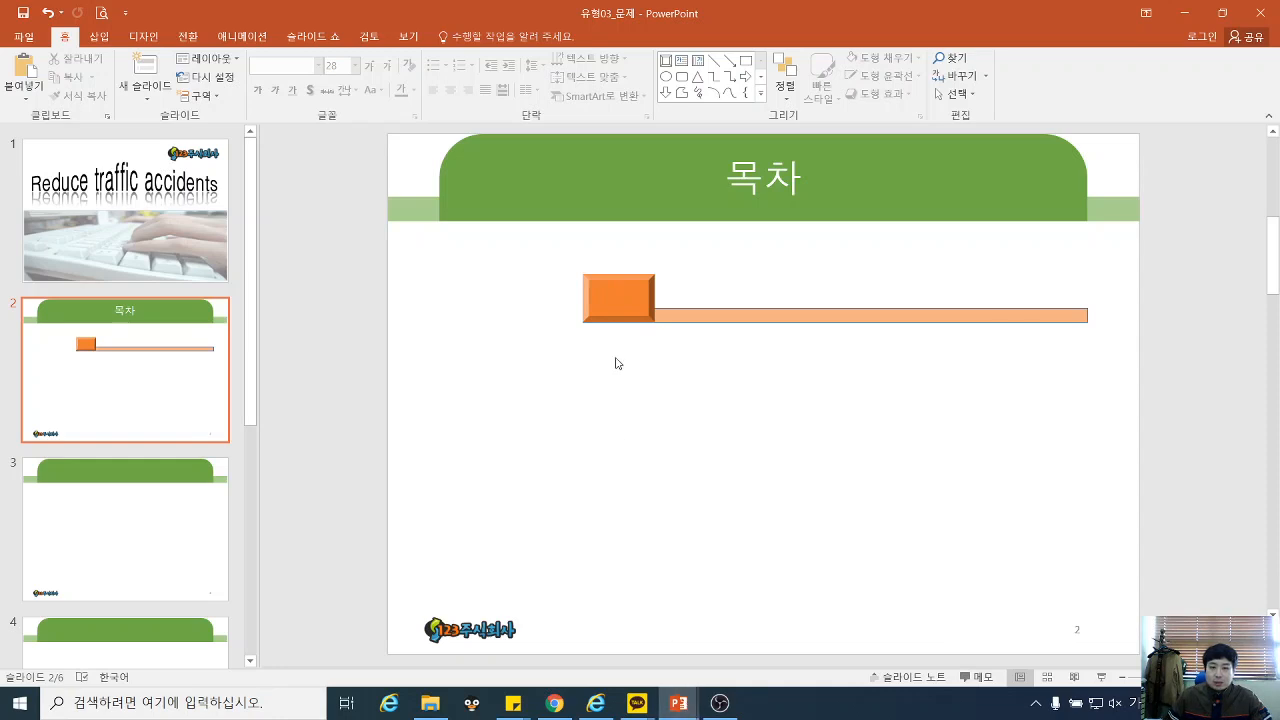
- Insert the Roman numeral Ⅰ into the orange bevel from the special characters for ㅈ
double_click(616, 298)
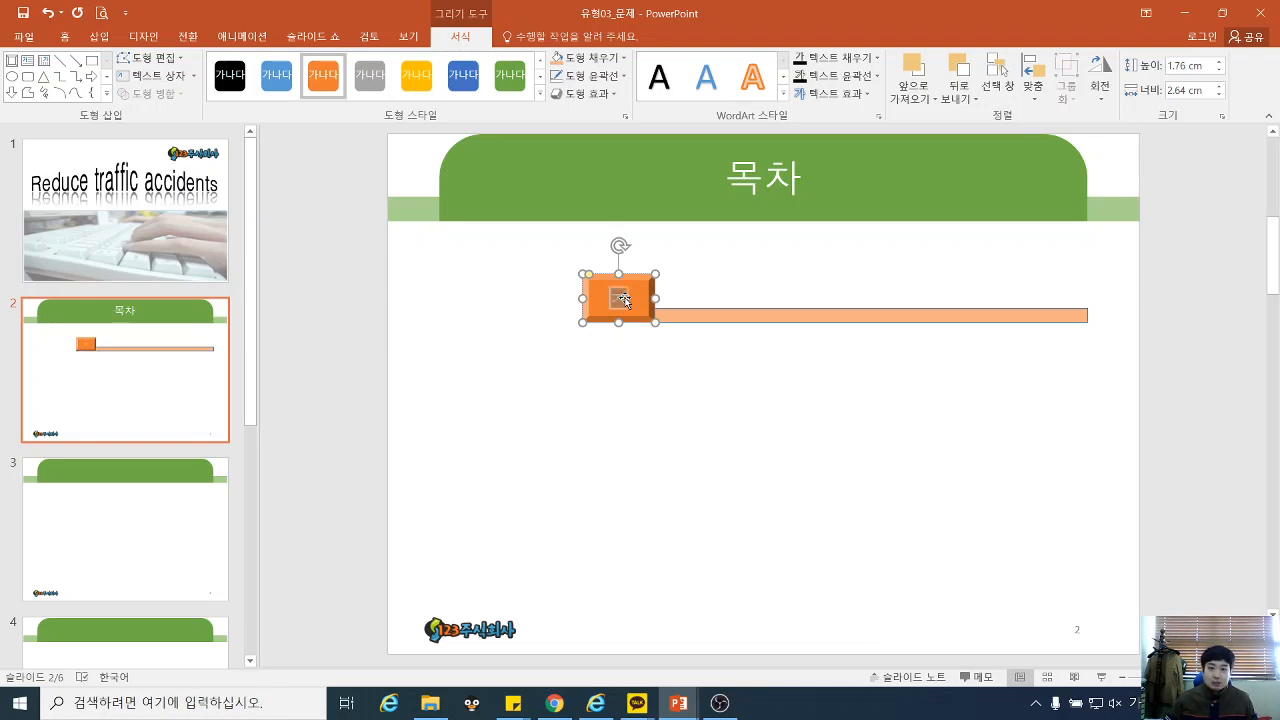
key(Hangul_Hanja)
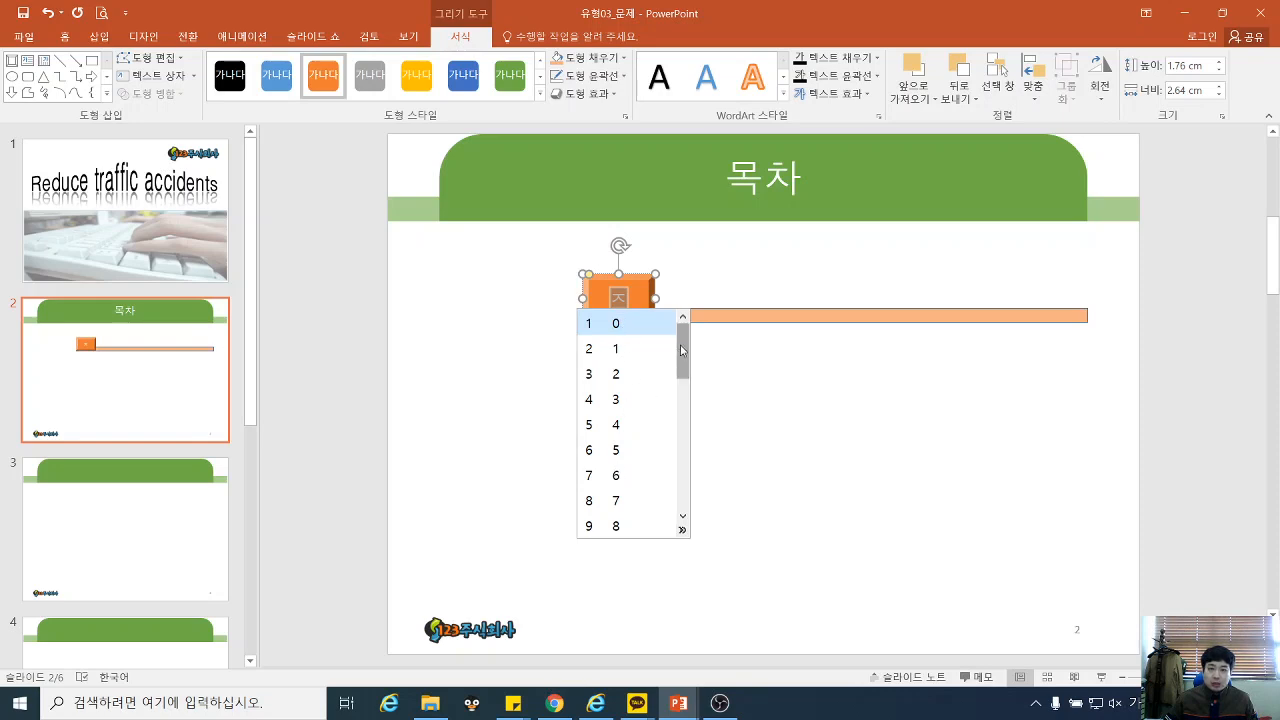
drag(683, 345, 678, 445)
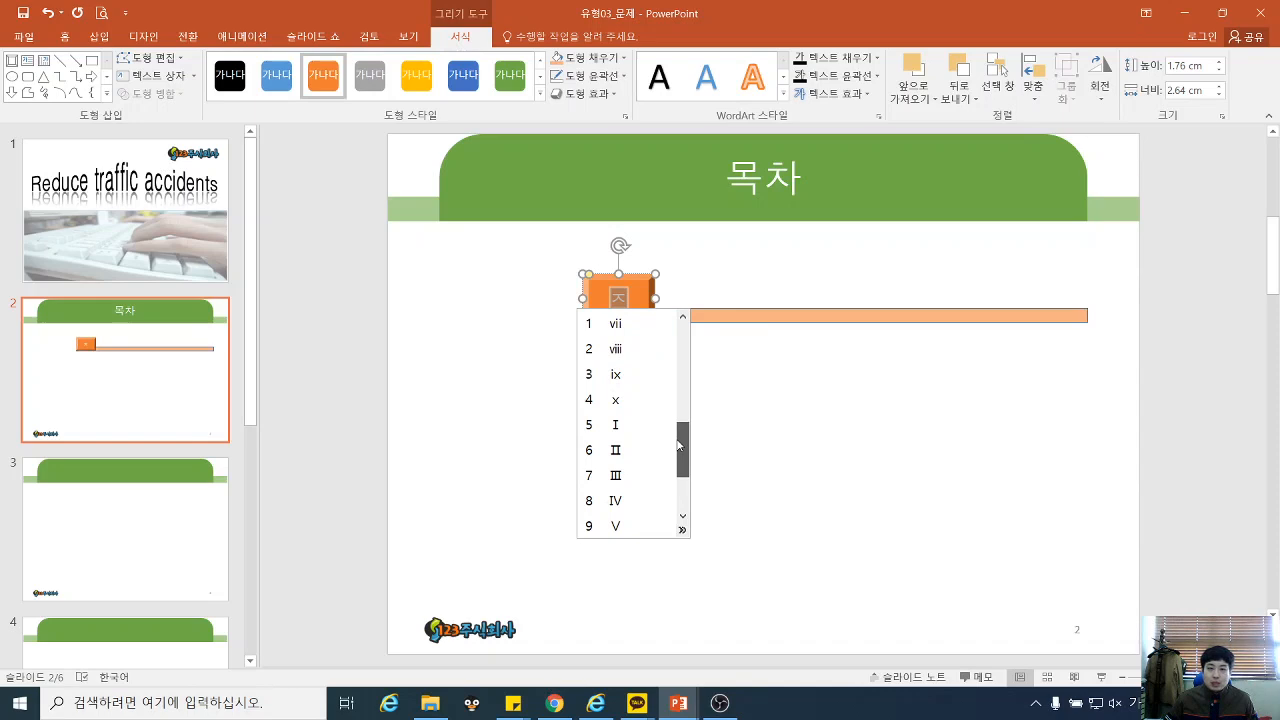
click(615, 426)
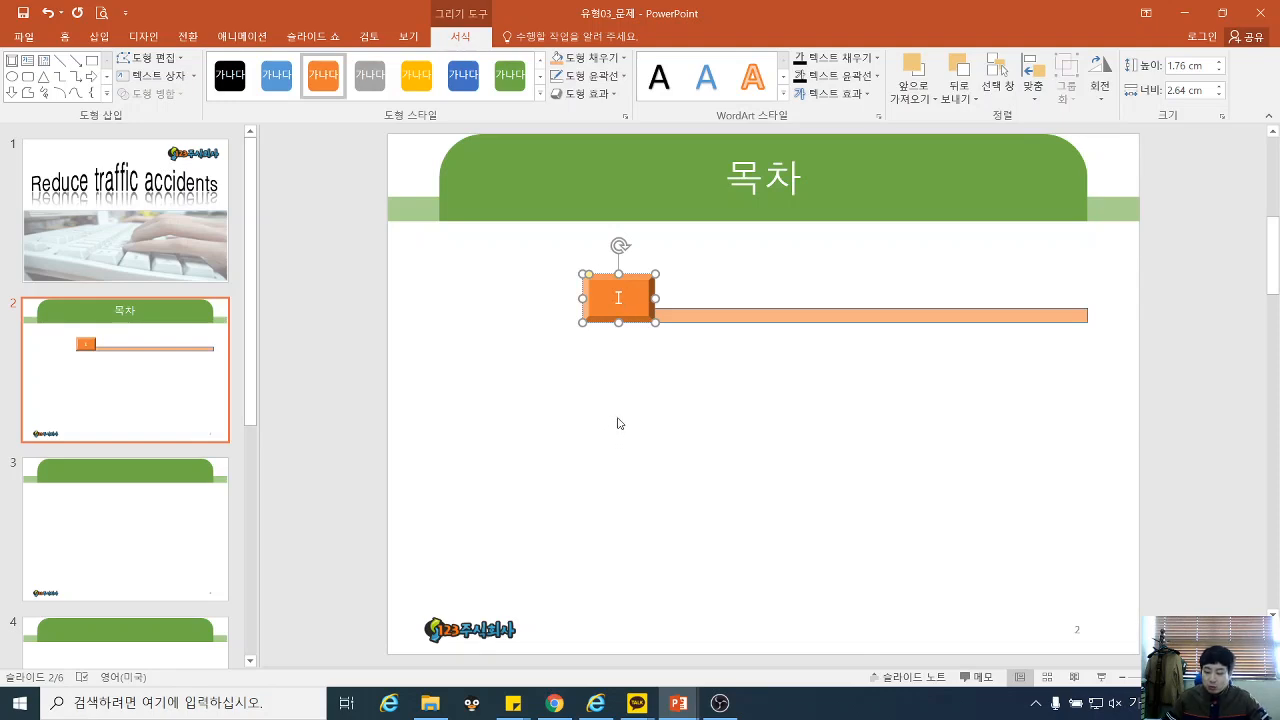
- Format the Roman numeral Ⅰ in the orange bevel with the 굴림 font at size 24
double_click(621, 297)
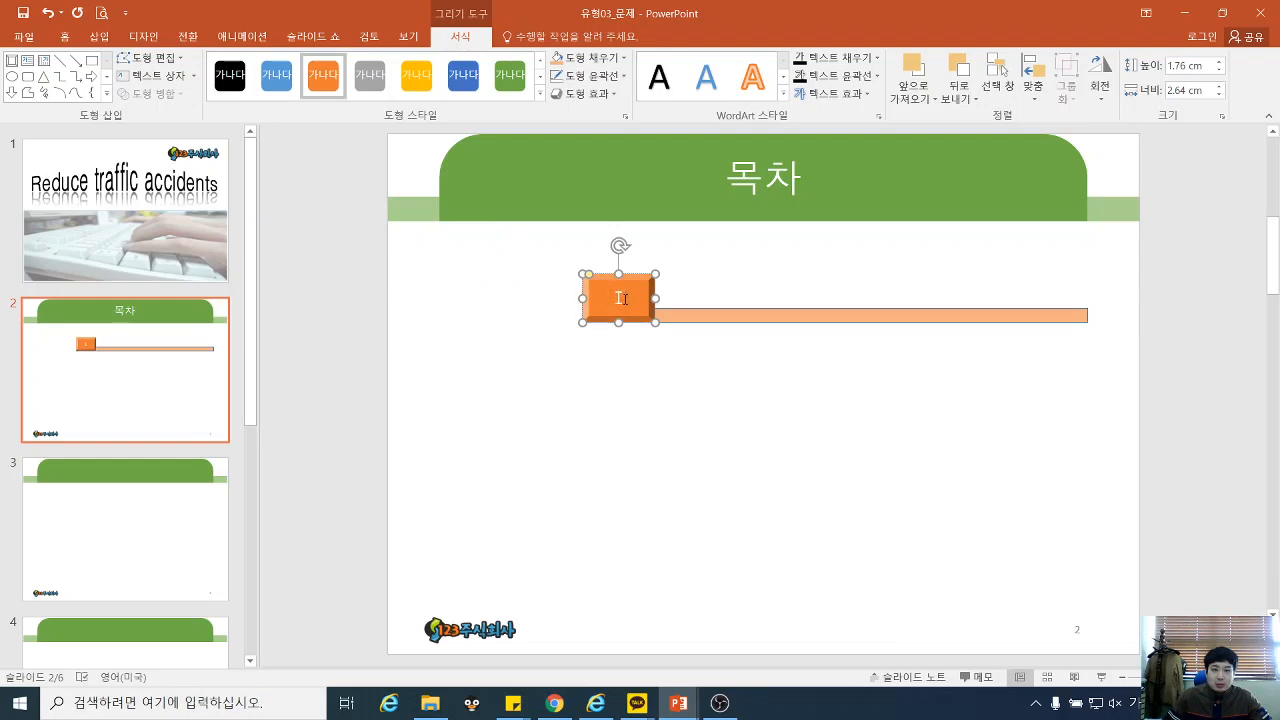
click(72, 40)
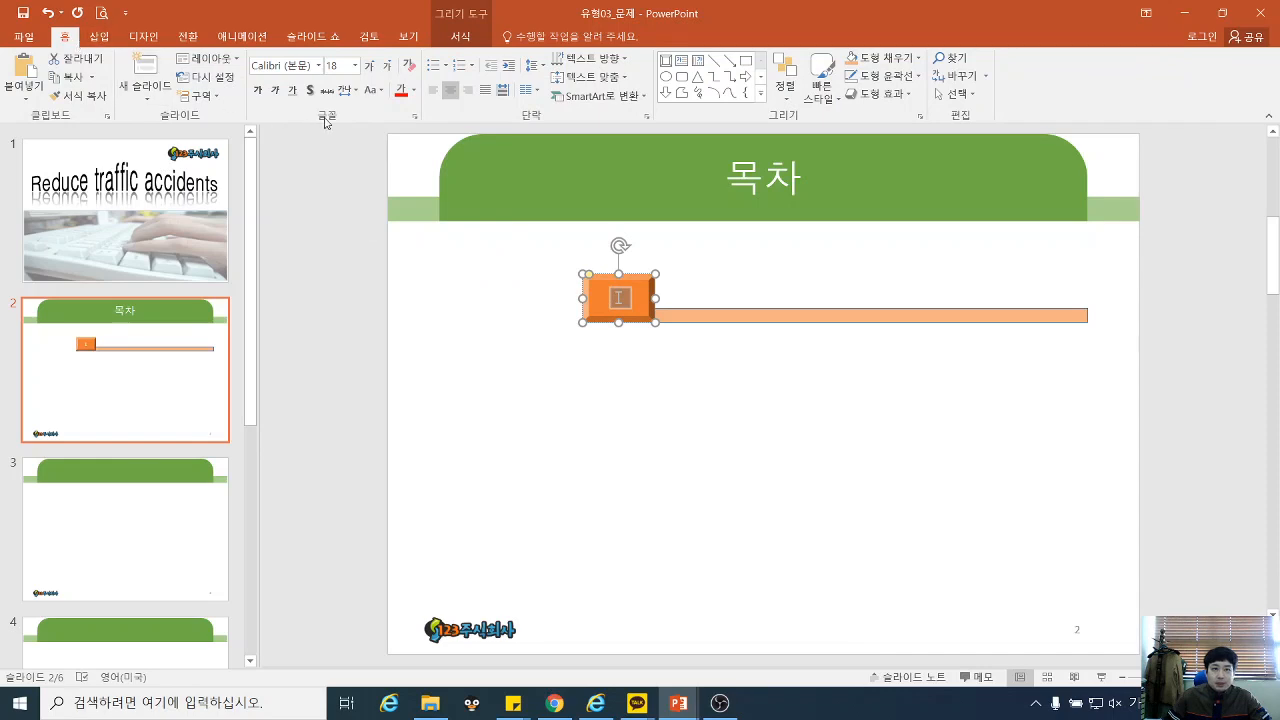
click(318, 66)
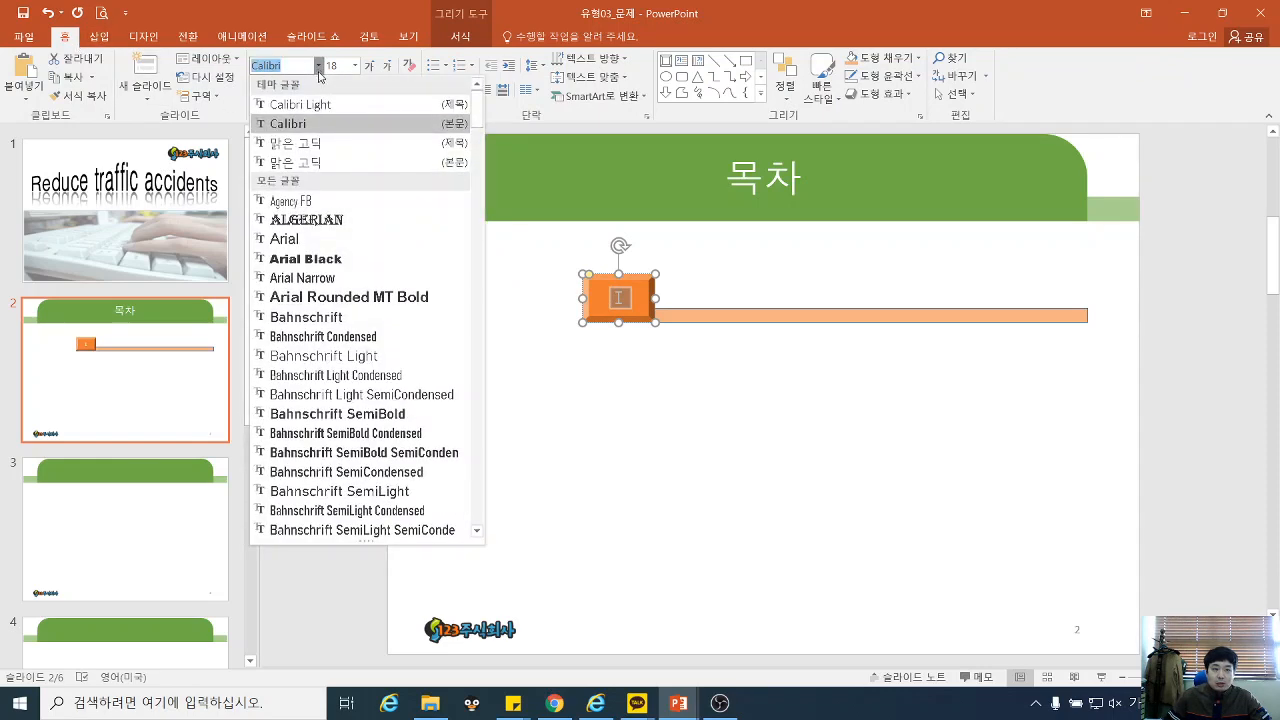
scroll(311, 198, down, 10)
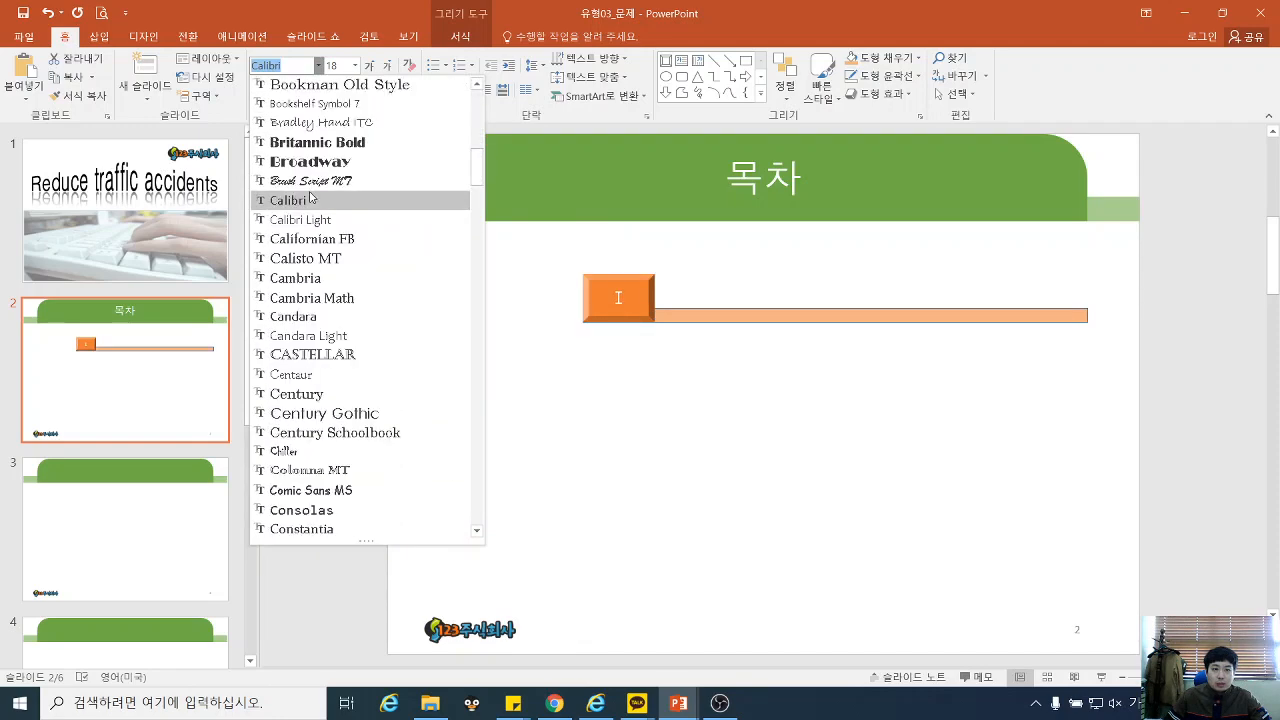
scroll(311, 198, down, 20)
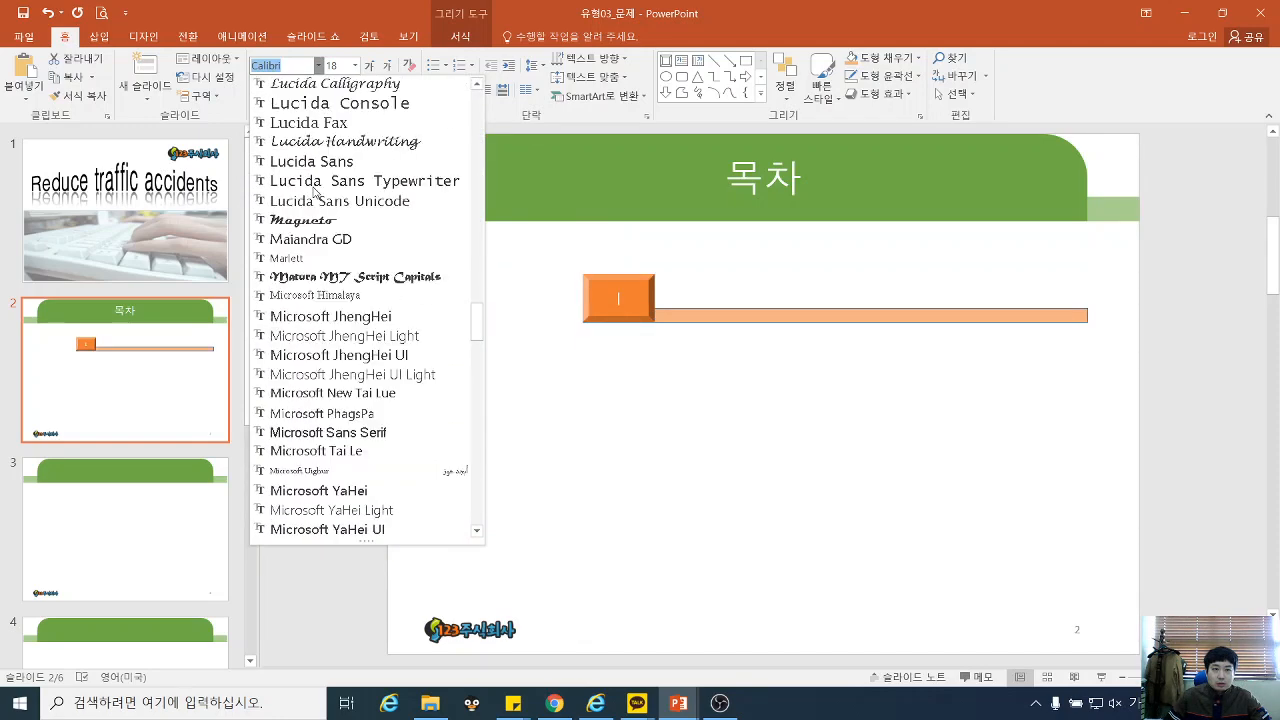
scroll(314, 192, down, 20)
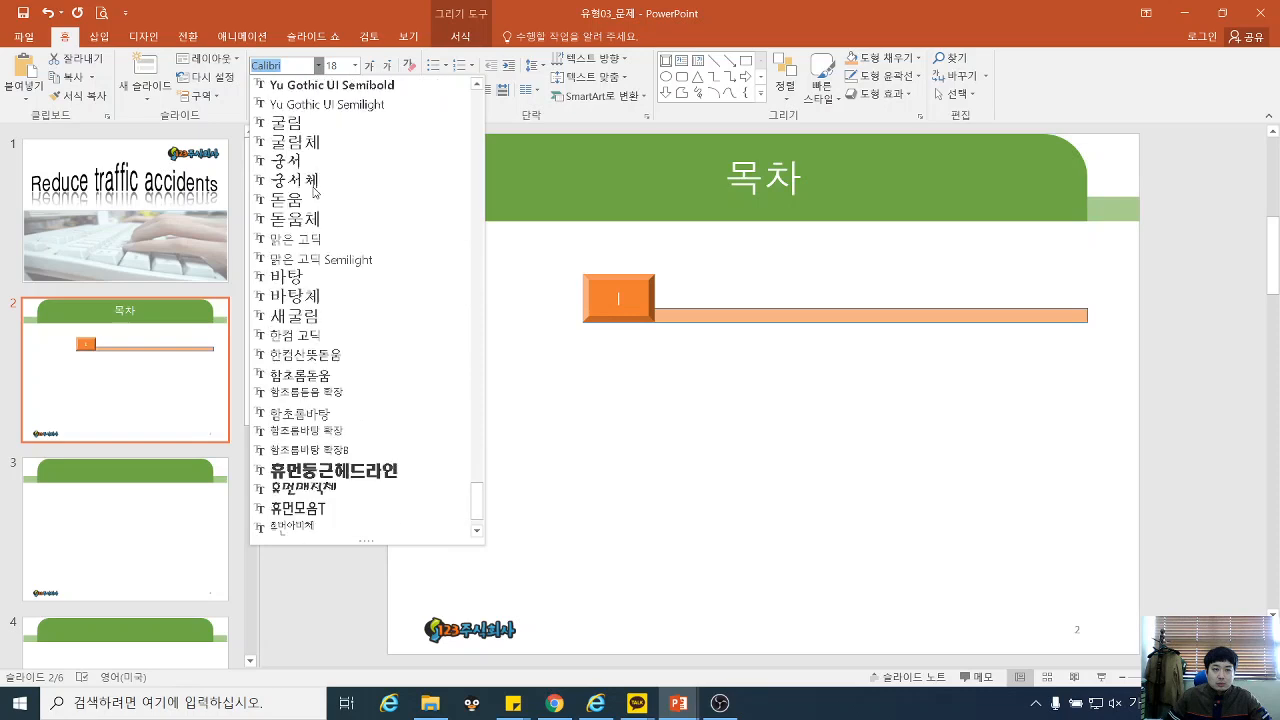
click(317, 125)
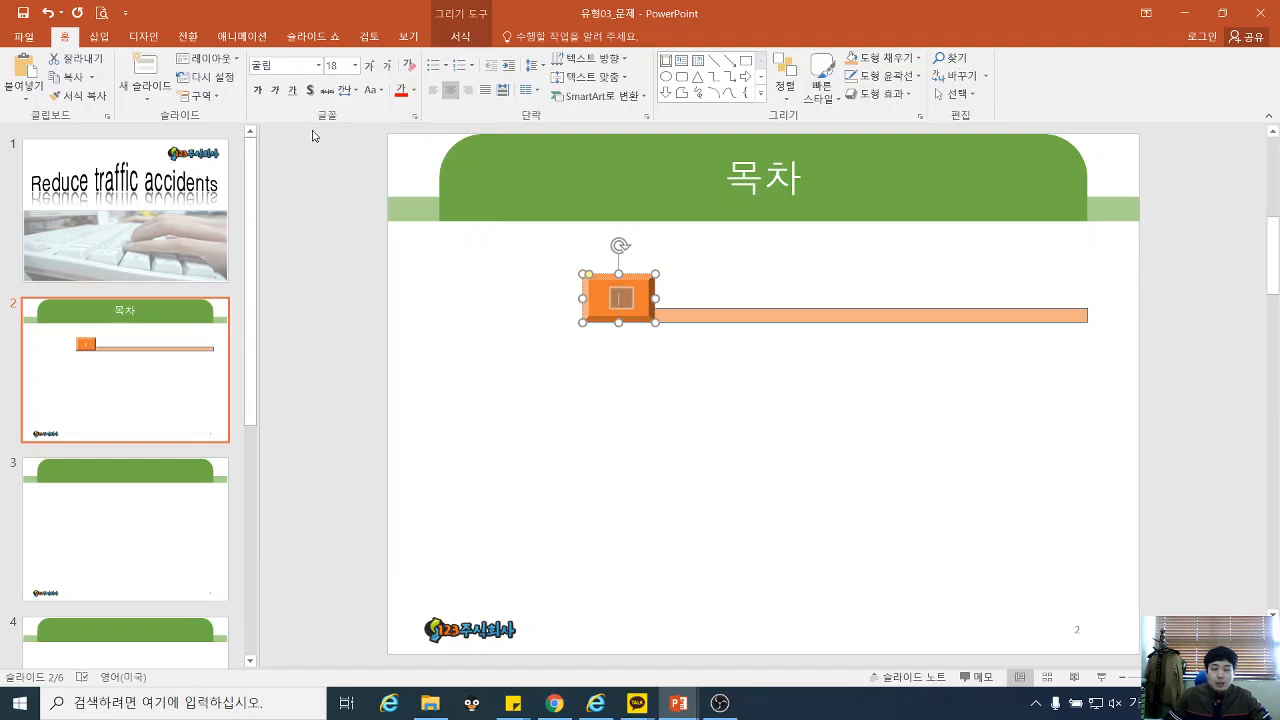
click(353, 71)
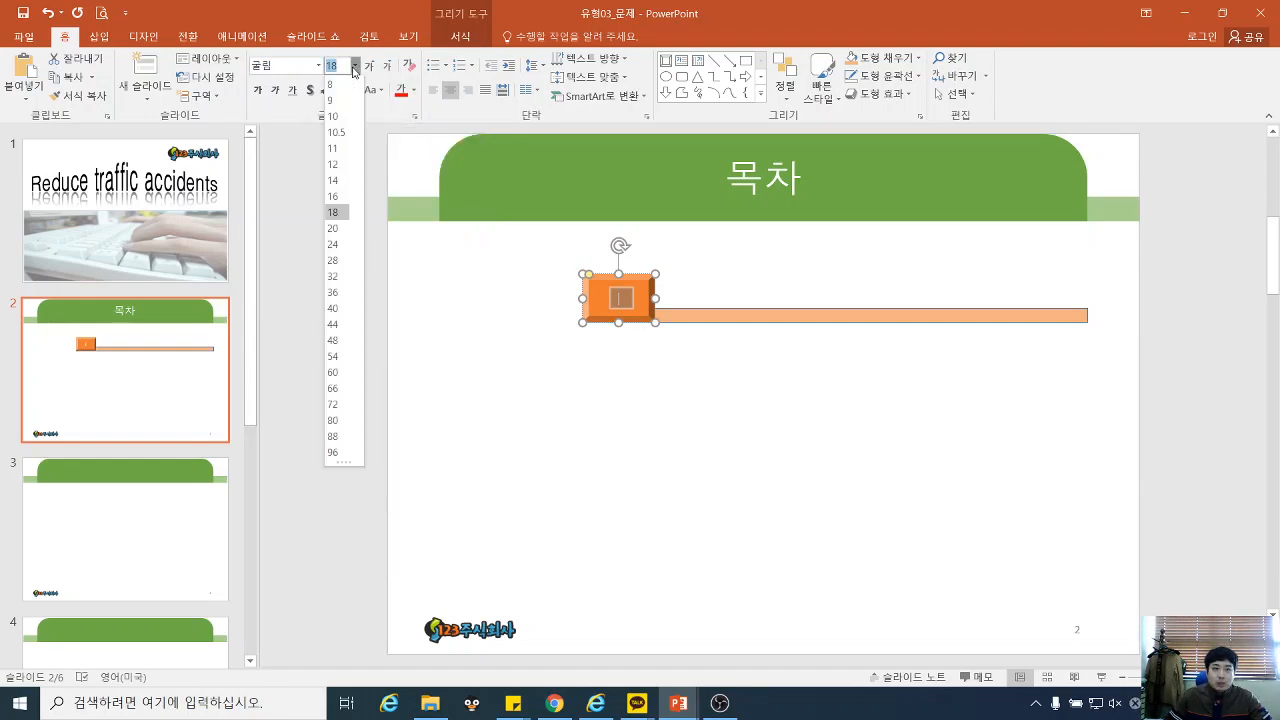
click(337, 245)
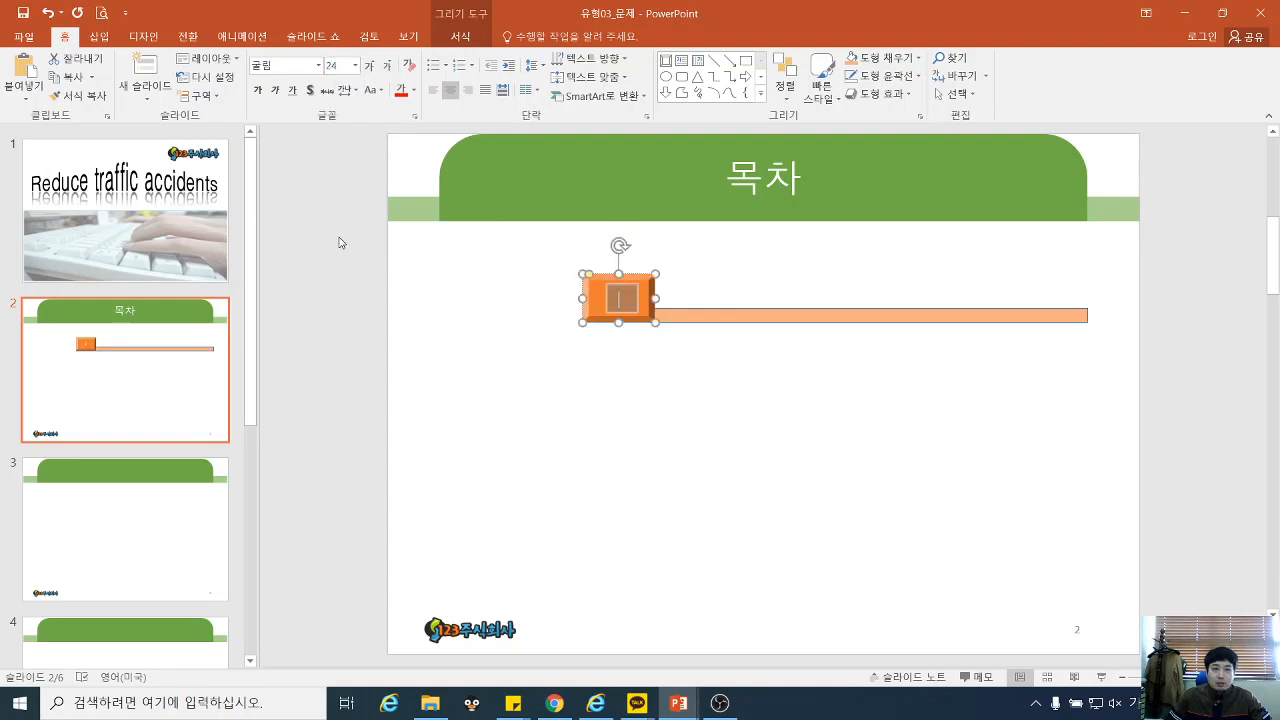
click(663, 383)
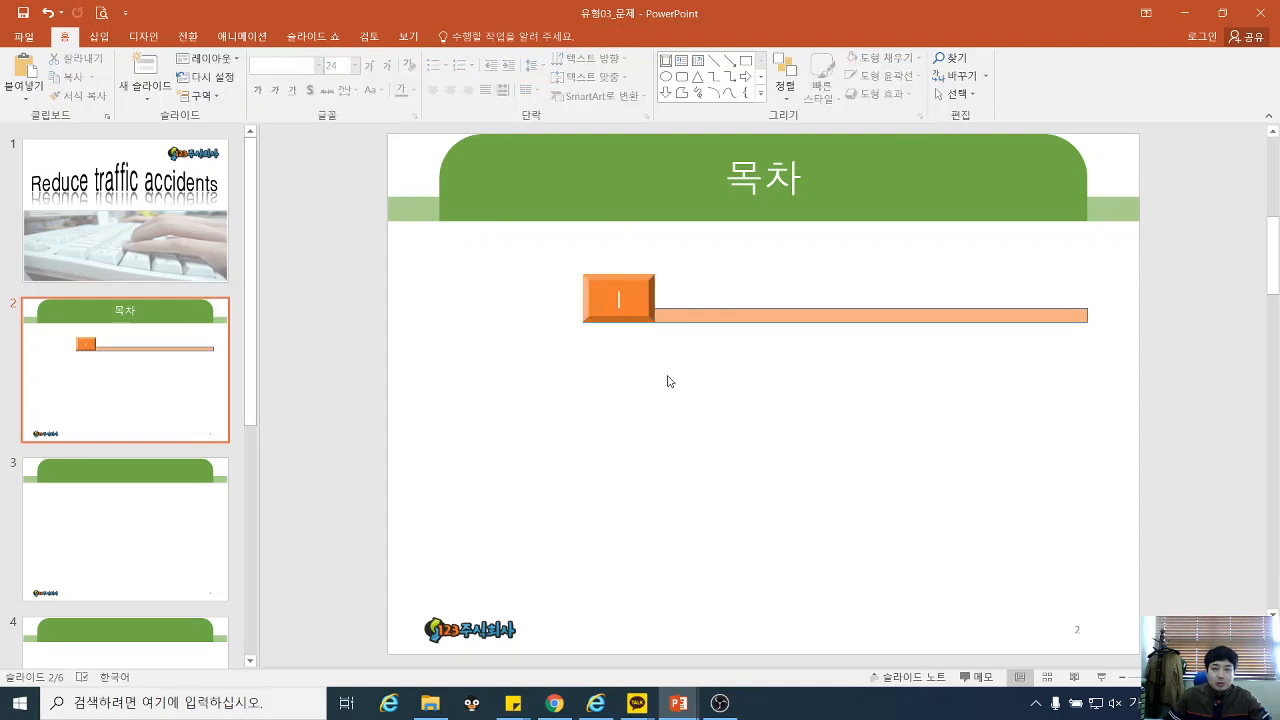